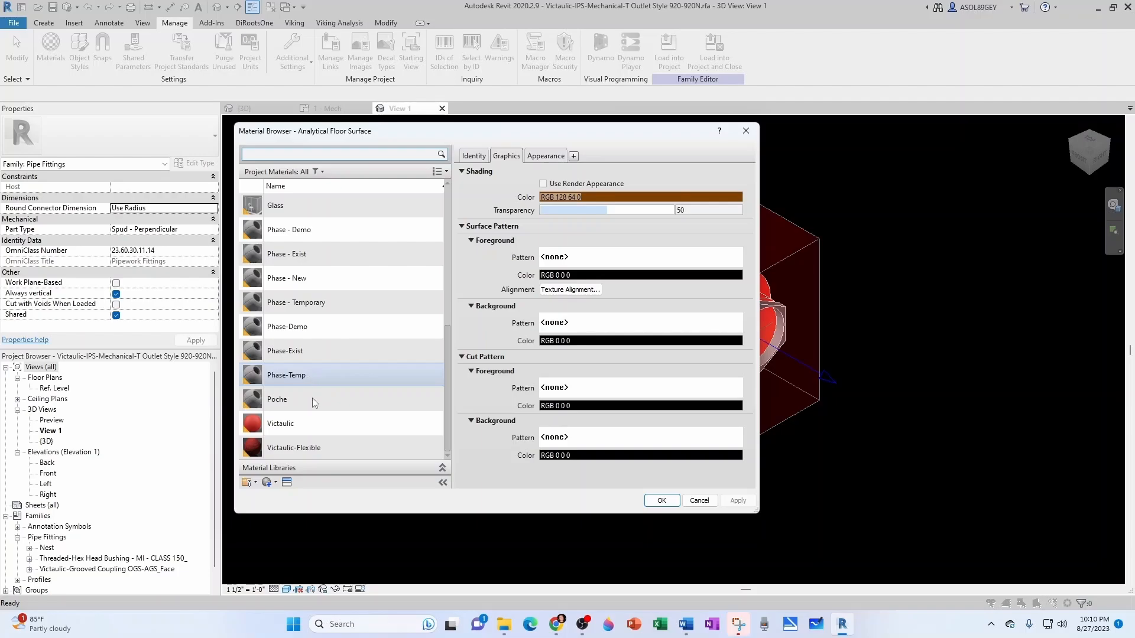
- Add the Victaulic material of the Victaulic outlet family to the Favorites material library
{"action": "left_click", "coordinate": [289, 426]}
{"action": "right_click", "coordinate": [289, 427]}
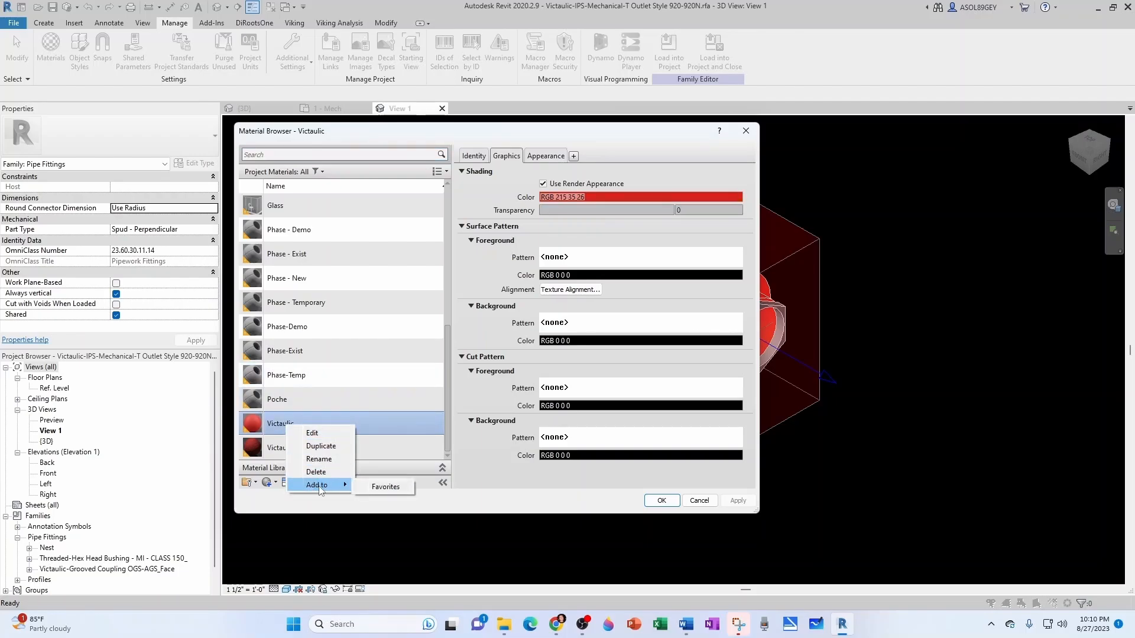
{"action": "left_click", "coordinate": [384, 489]}
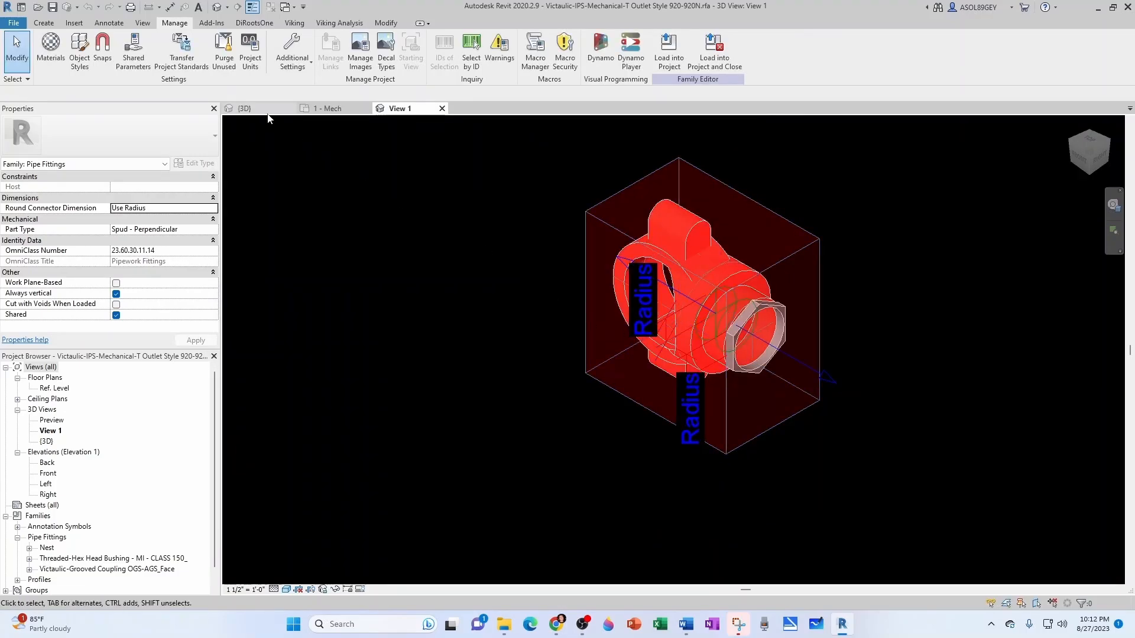
- Examine the Victaulic material in the Favorites library from within the AJS Tee Mechanical Vic920 Fake family
{"action": "left_click", "coordinate": [267, 111]}
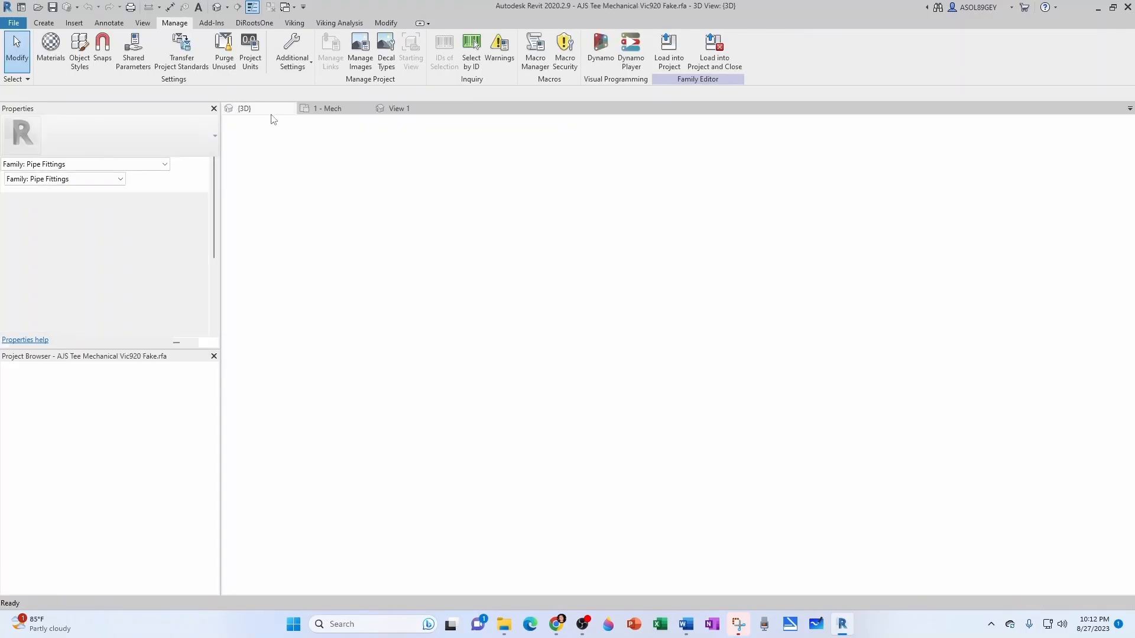
{"action": "left_click", "coordinate": [173, 23]}
{"action": "left_click", "coordinate": [52, 47]}
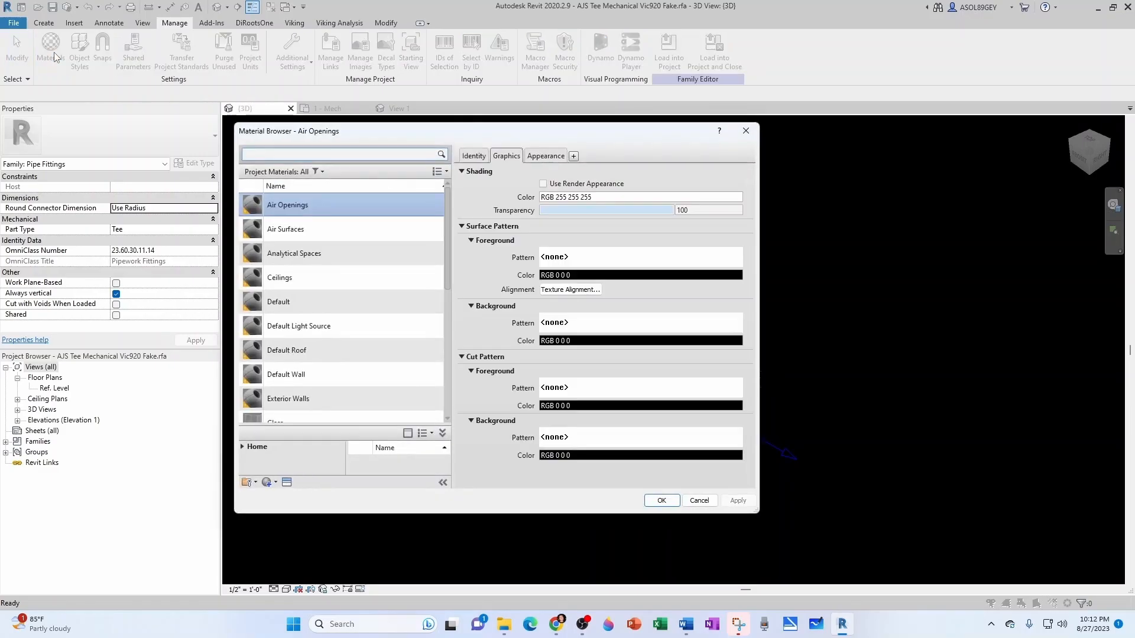
{"action": "scroll", "coordinate": [363, 347], "scroll_direction": "down", "scroll_amount": 5}
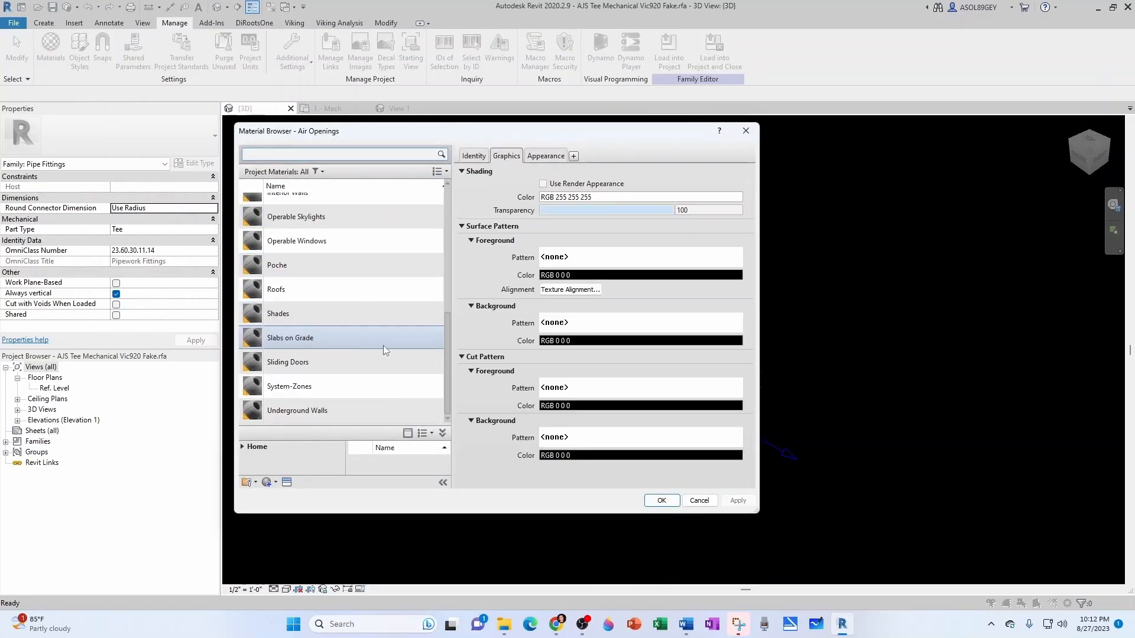
{"action": "left_click", "coordinate": [433, 435]}
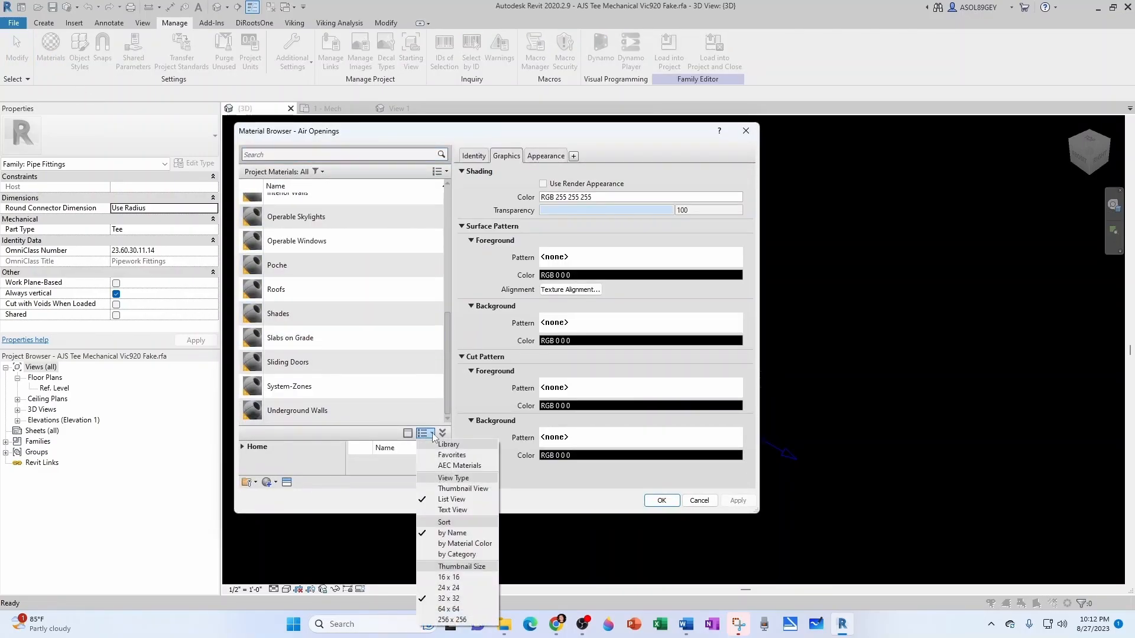
{"action": "left_click", "coordinate": [445, 456]}
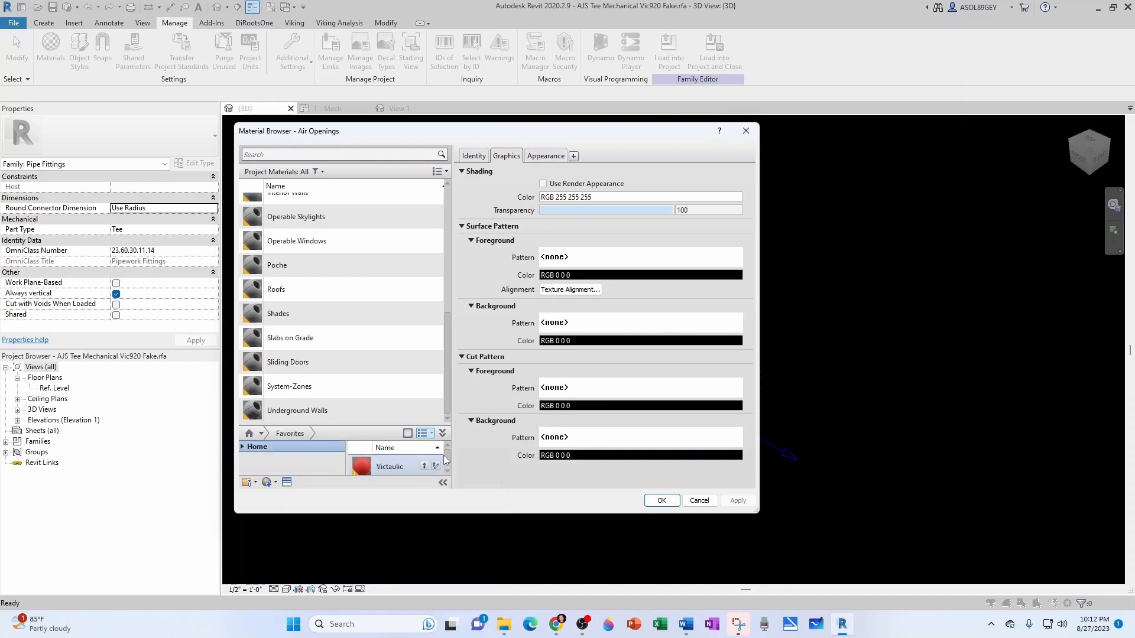
{"action": "left_click", "coordinate": [382, 468]}
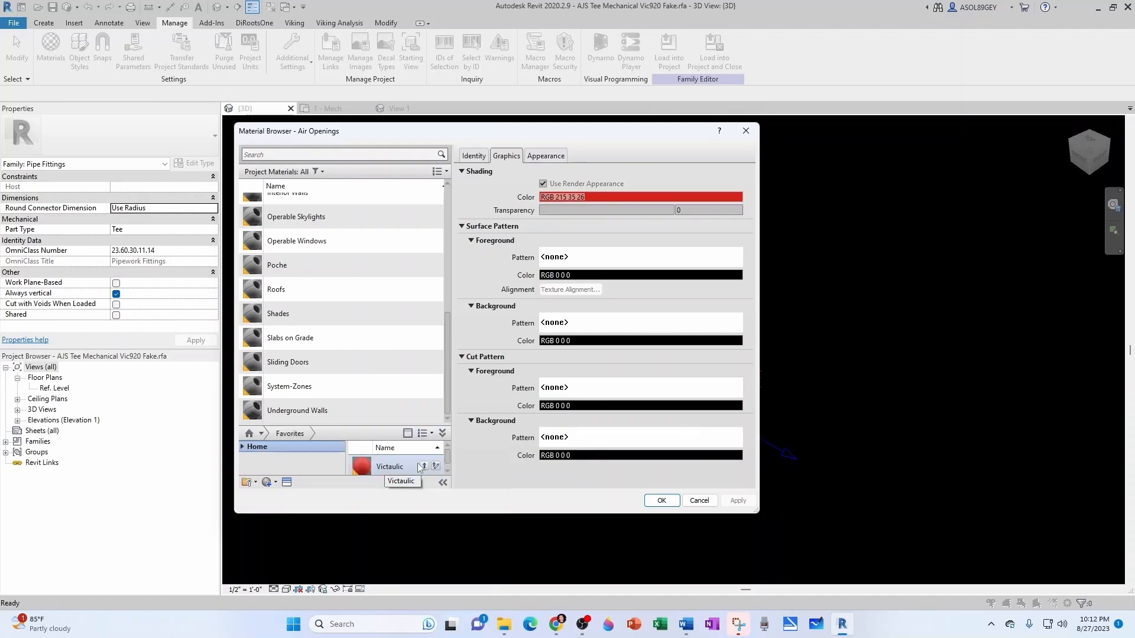
{"action": "left_click", "coordinate": [660, 500]}
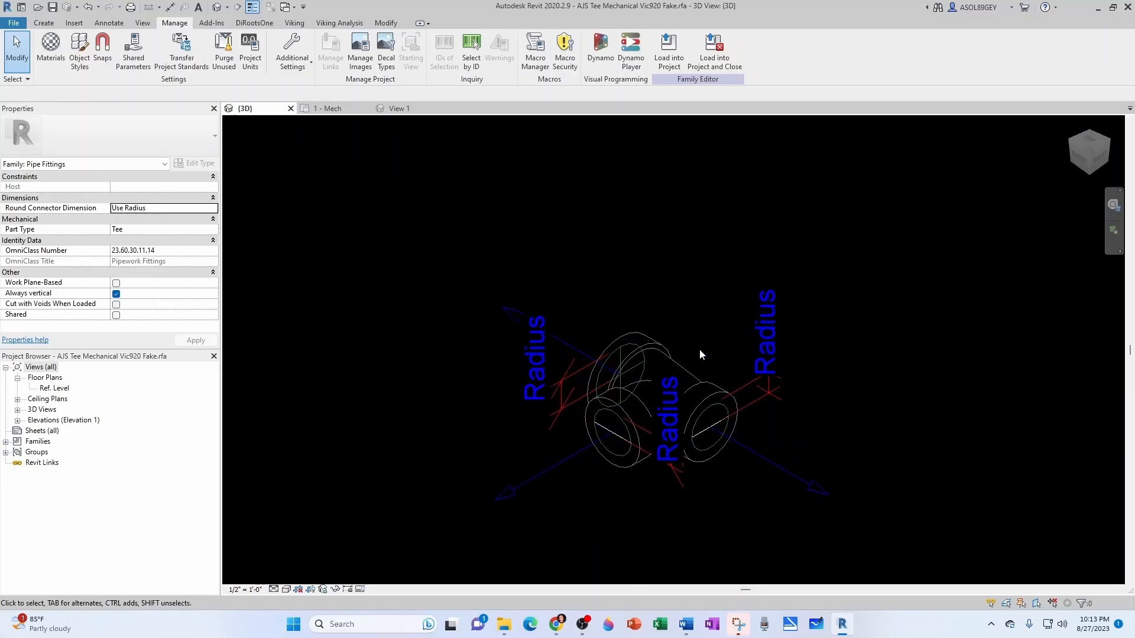
- Assign the Victaulic material from the Favorites library to all five solid forms of the tee fitting
{"action": "left_click", "coordinate": [652, 343]}
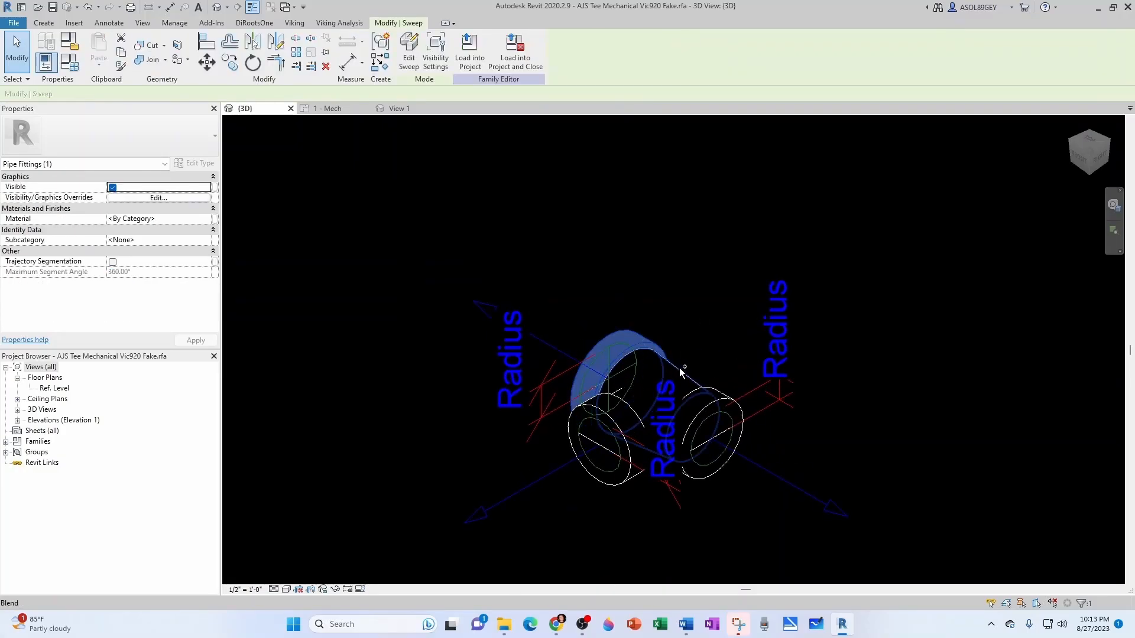
{"action": "left_click", "coordinate": [707, 365], "text": "ctrl"}
{"action": "left_click", "coordinate": [712, 386], "text": "ctrl"}
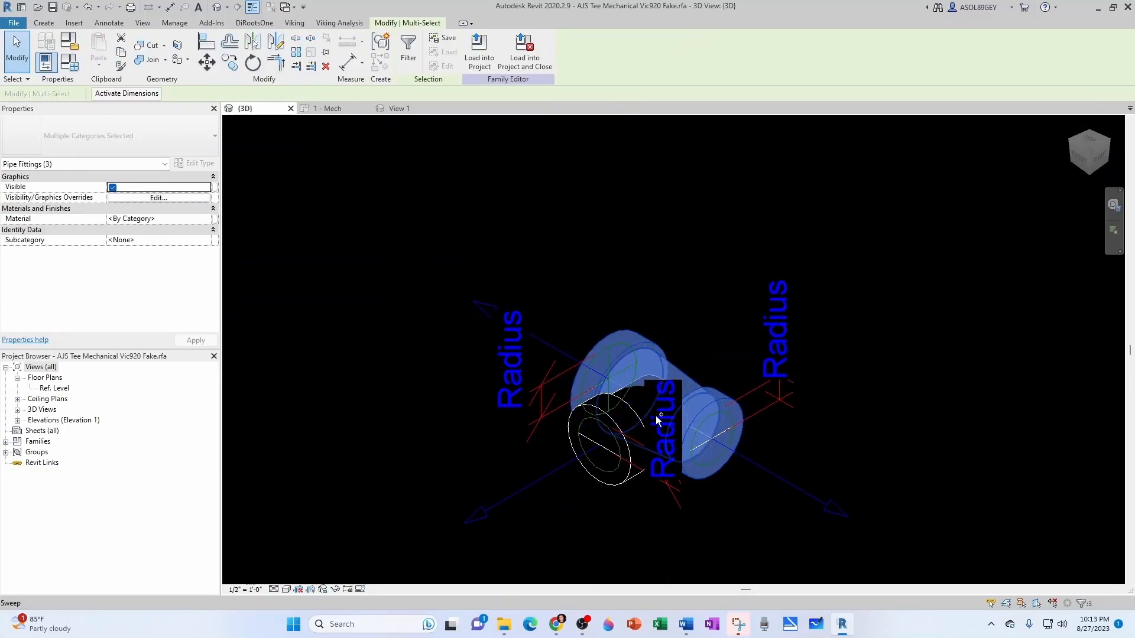
{"action": "left_click", "coordinate": [624, 387], "text": "ctrl"}
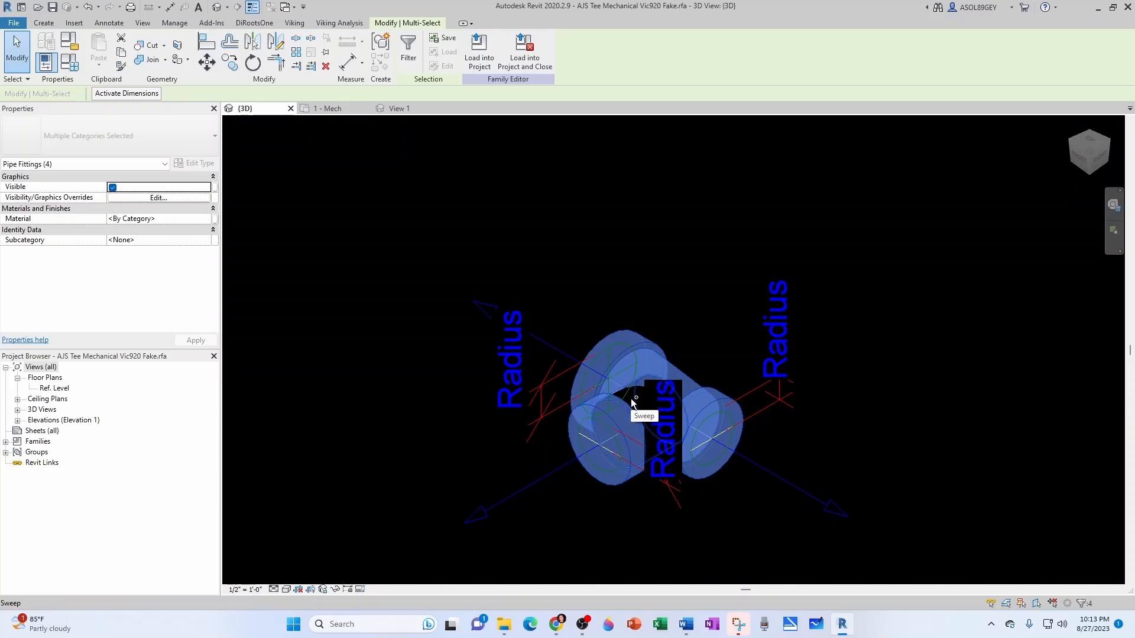
{"action": "left_click", "coordinate": [650, 425], "text": "ctrl"}
{"action": "left_click", "coordinate": [207, 219]}
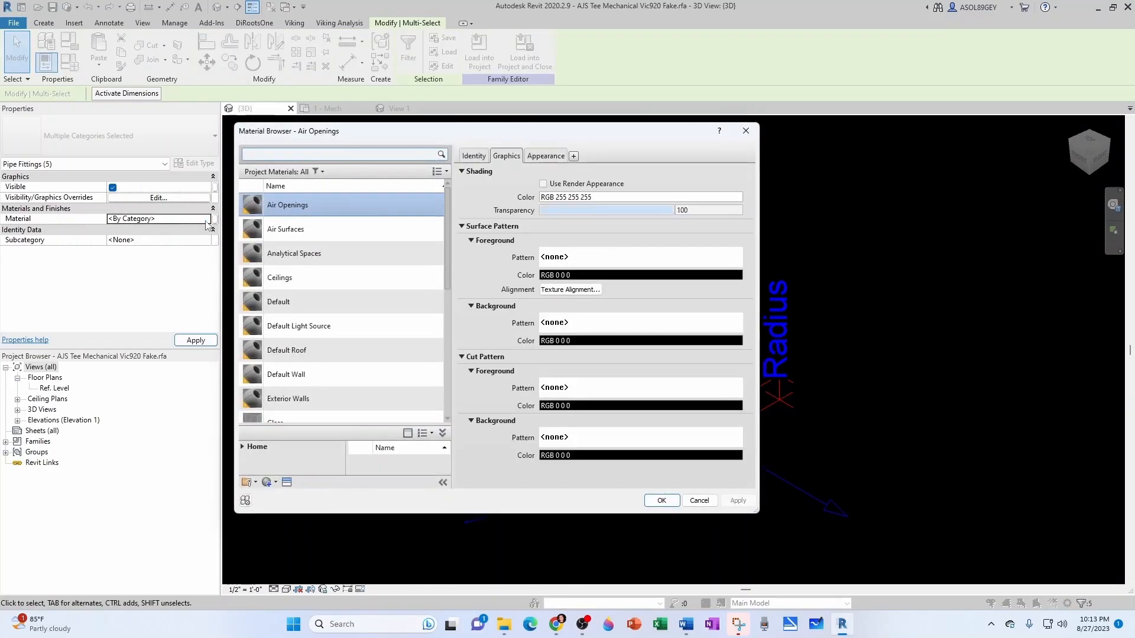
{"action": "scroll", "coordinate": [303, 291], "scroll_direction": "down", "scroll_amount": 5}
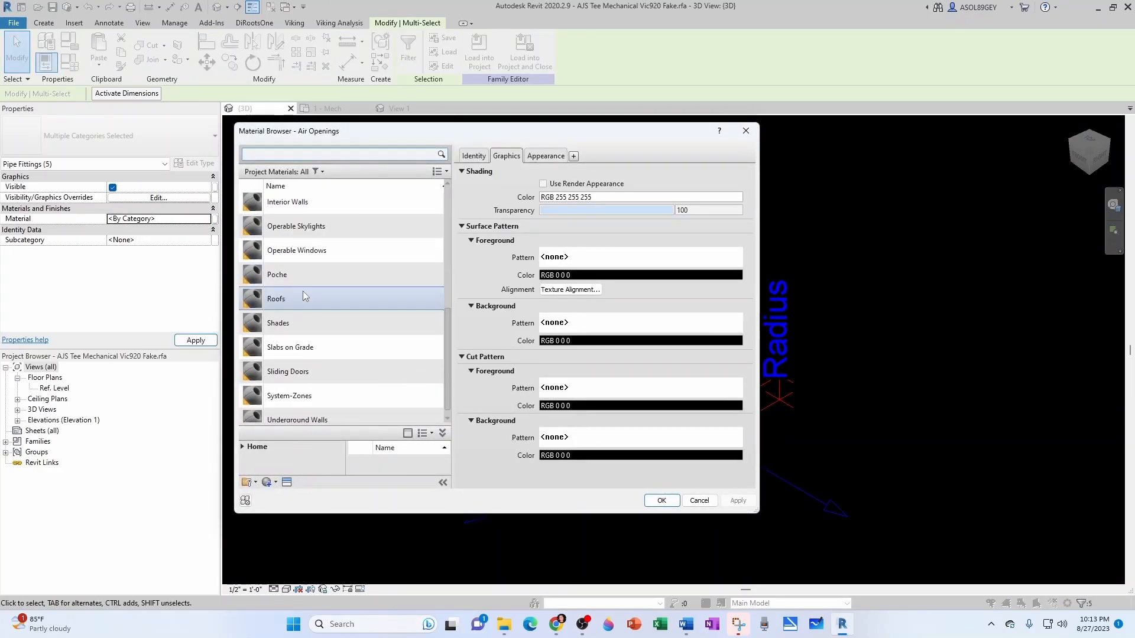
{"action": "left_click", "coordinate": [431, 434]}
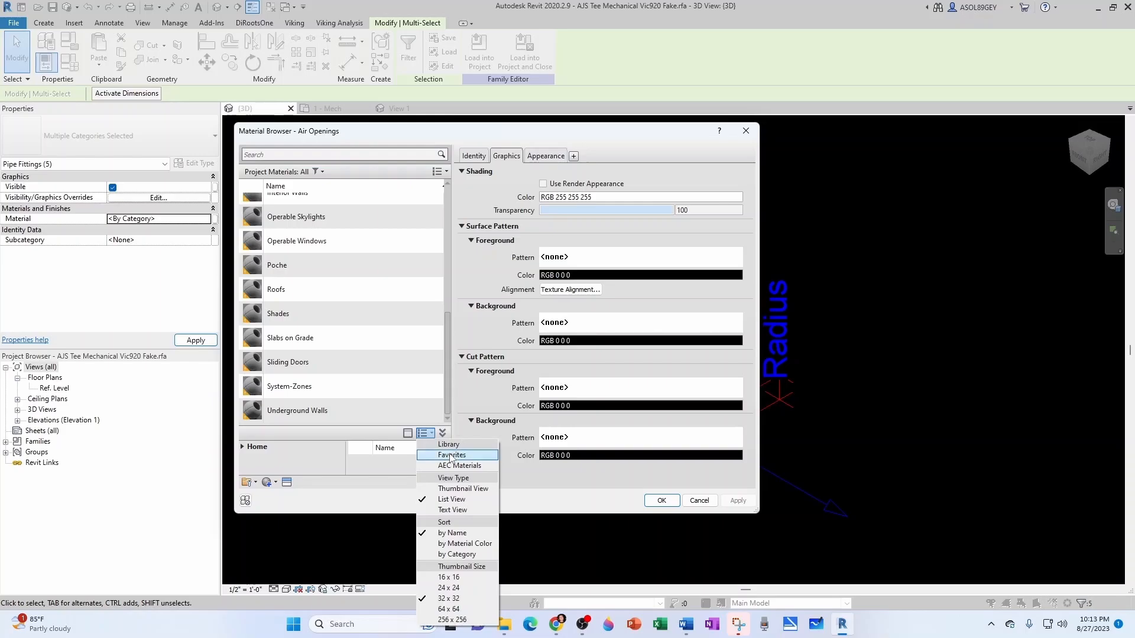
{"action": "left_click", "coordinate": [449, 455]}
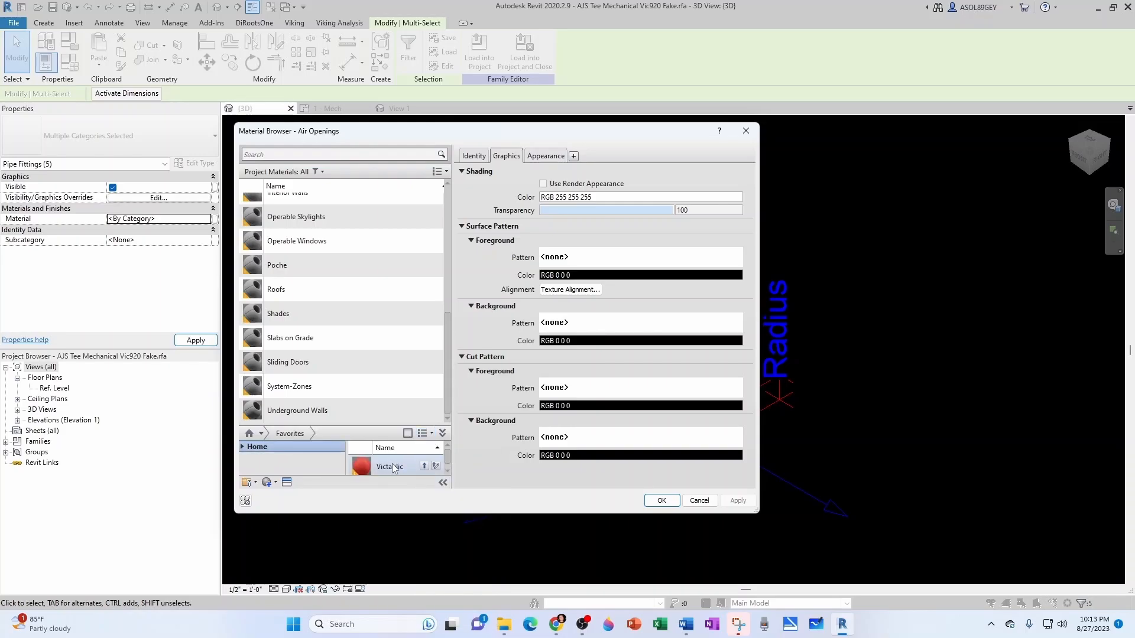
{"action": "left_click", "coordinate": [393, 467]}
{"action": "left_click", "coordinate": [424, 466]}
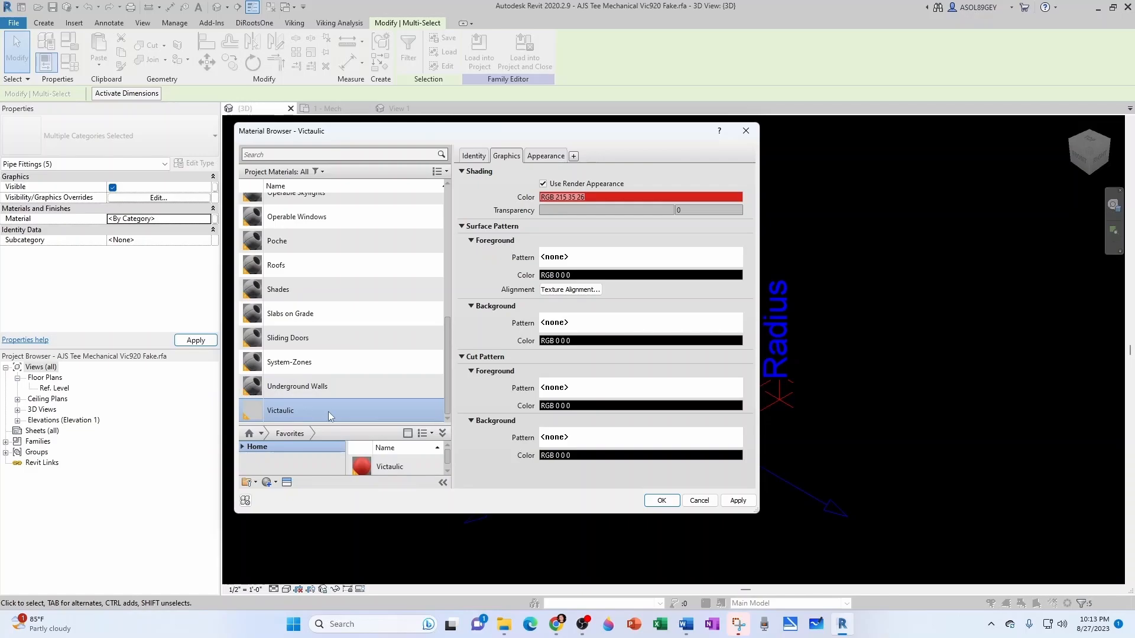
{"action": "left_click", "coordinate": [660, 501]}
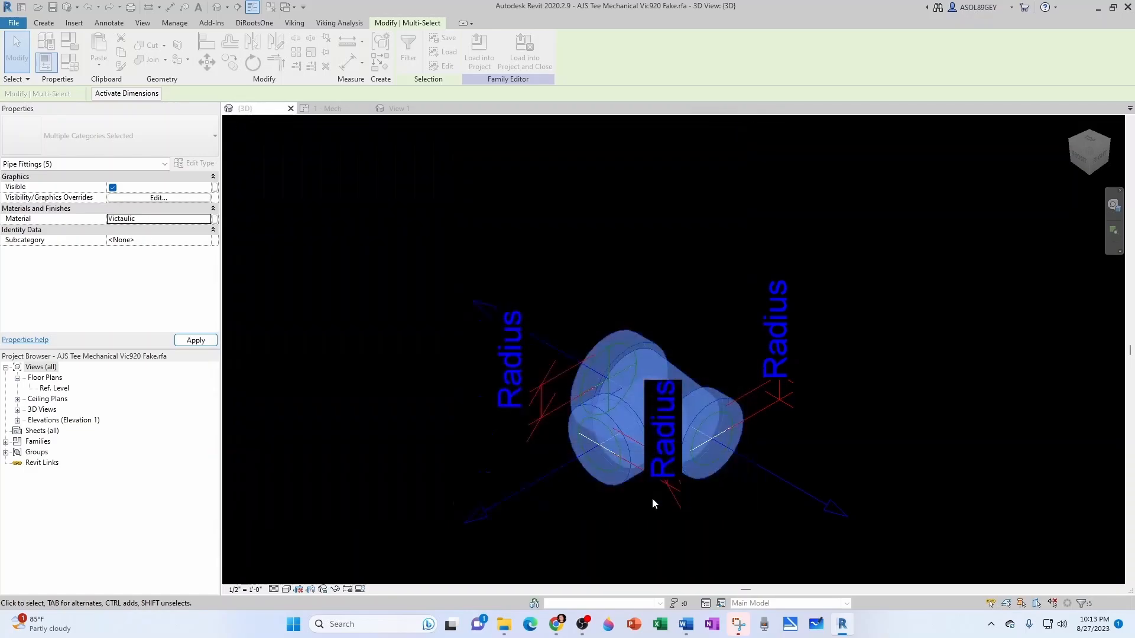
- Deselect the tee's forms and set the family's 3D view to the Shaded visual style
{"action": "left_click", "coordinate": [447, 430]}
{"action": "left_click", "coordinate": [287, 589]}
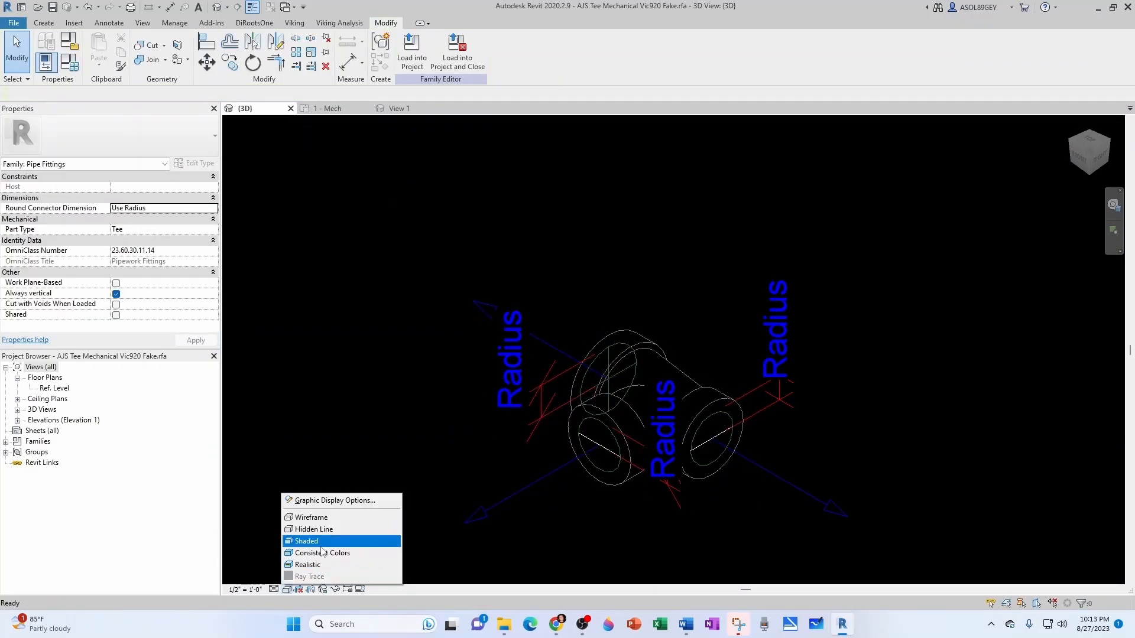
{"action": "left_click", "coordinate": [320, 541]}
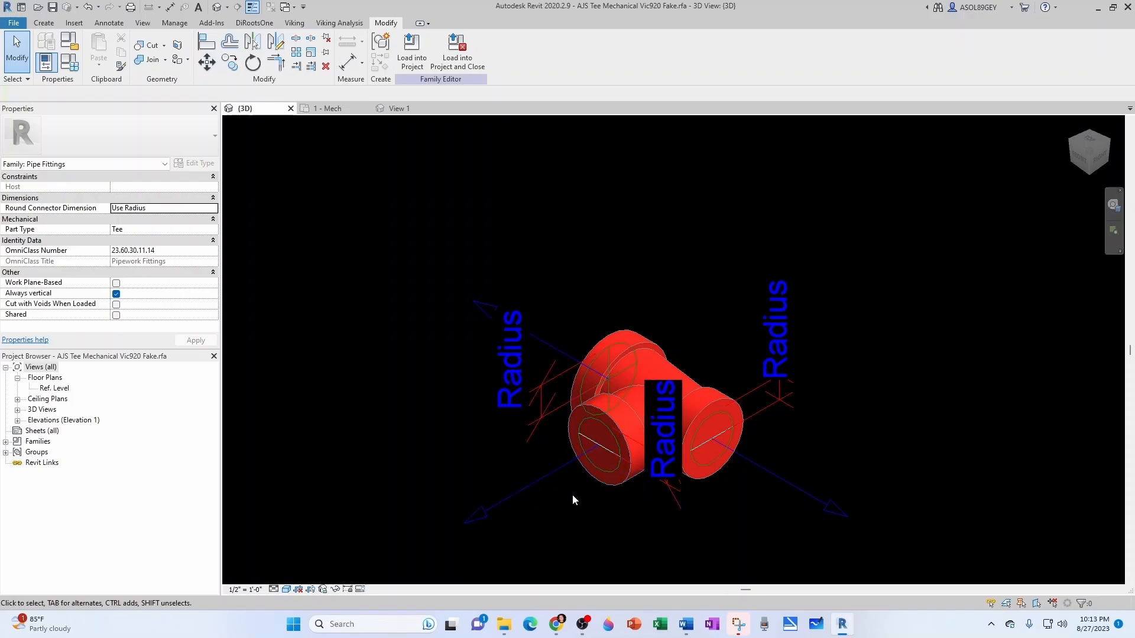
- Load the tee family into Project1, overwriting the existing version without its parameter values
{"action": "left_click", "coordinate": [412, 53]}
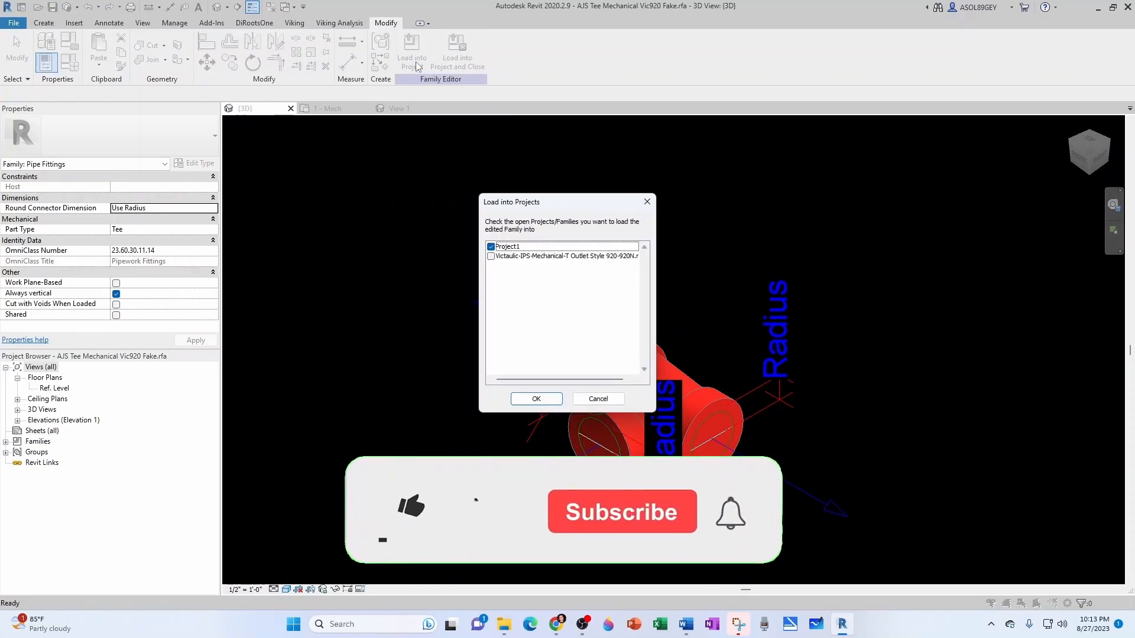
{"action": "left_click", "coordinate": [526, 397]}
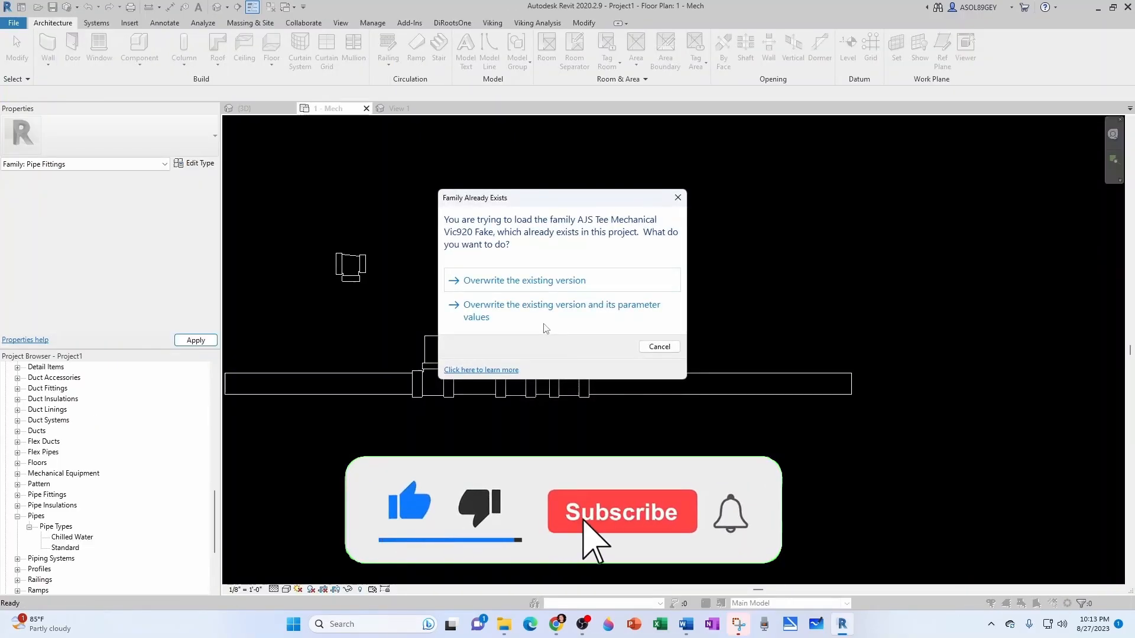
{"action": "left_click", "coordinate": [539, 282]}
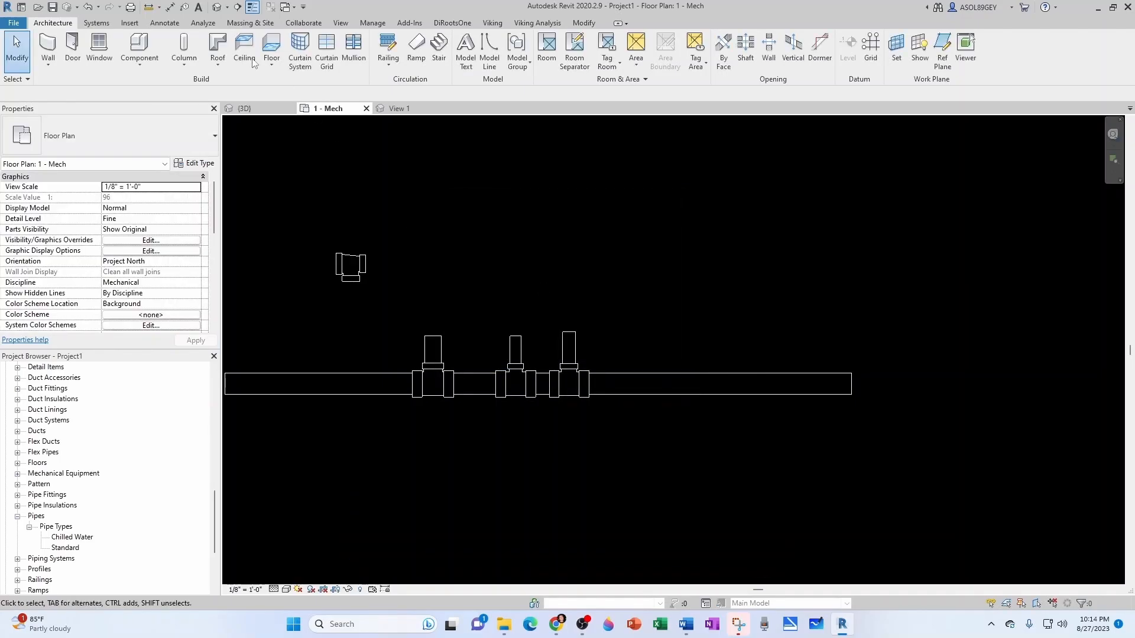
- Open the default 3D view of Project1 and set its detail level to Fine
{"action": "left_click", "coordinate": [217, 7]}
{"action": "scroll", "coordinate": [638, 334], "scroll_direction": "up", "scroll_amount": 4}
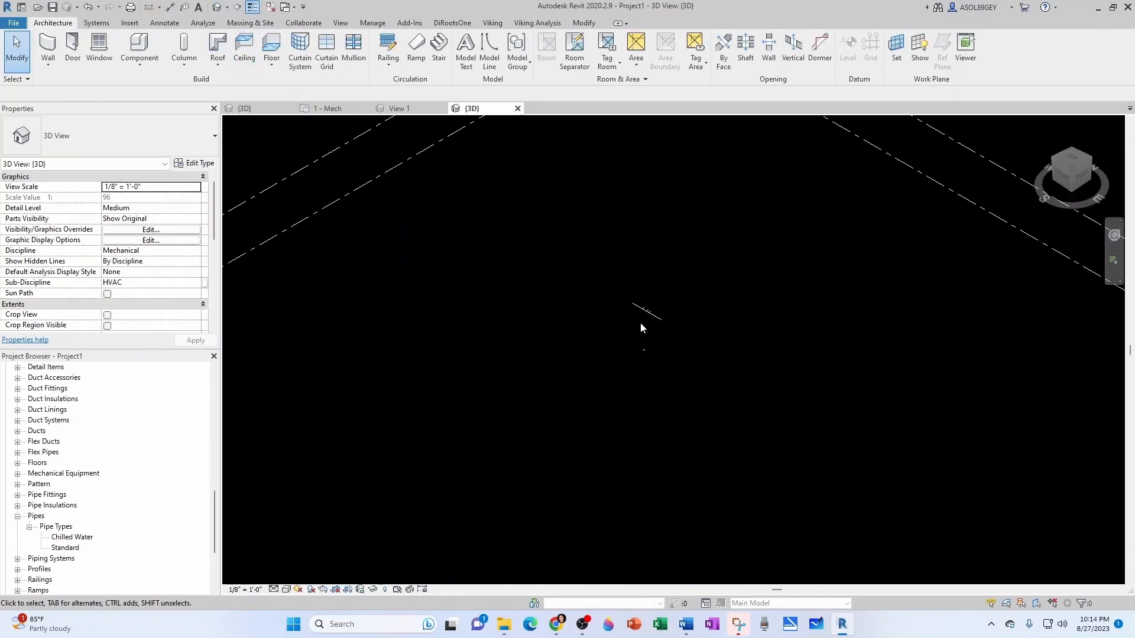
{"action": "scroll", "coordinate": [662, 296], "scroll_direction": "up", "scroll_amount": 3}
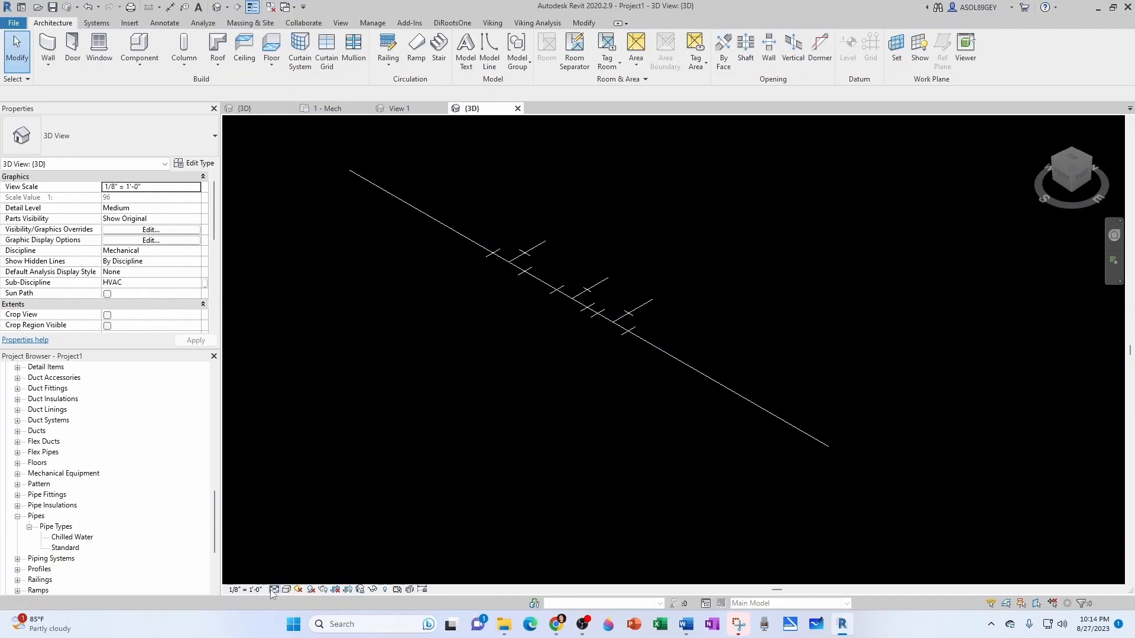
{"action": "left_click", "coordinate": [287, 589]}
{"action": "left_click", "coordinate": [289, 576]}
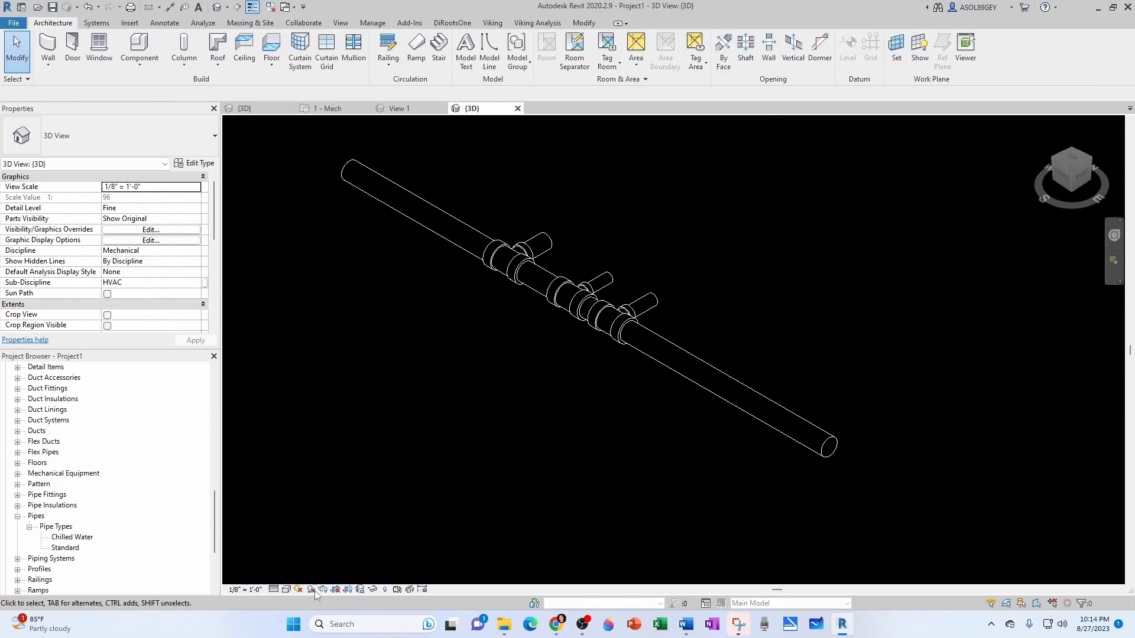
- Set the project's 3D view to the Shaded visual style and inspect the tees on the pipe run
{"action": "left_click", "coordinate": [287, 589]}
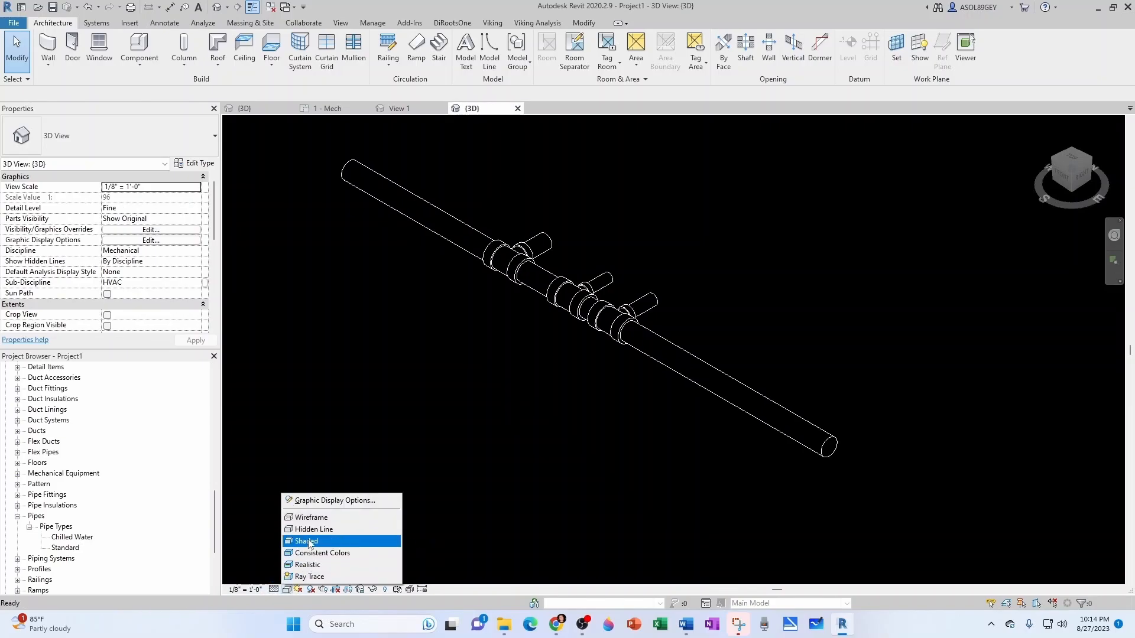
{"action": "left_click", "coordinate": [308, 541]}
{"action": "scroll", "coordinate": [480, 373], "scroll_direction": "up", "scroll_amount": 4}
{"action": "scroll", "coordinate": [596, 403], "scroll_direction": "down", "scroll_amount": 5}
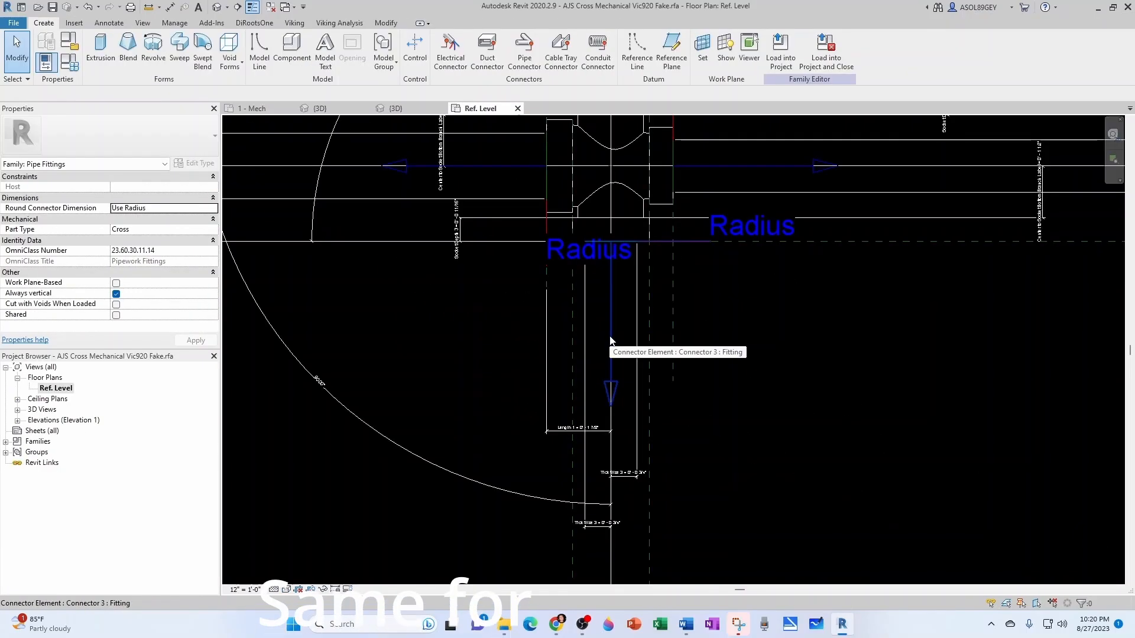
- Examine the Victaulic material in the Favorites library from within the AJS Cross Mechanical Vic920 Fake family
{"action": "left_click", "coordinate": [174, 23]}
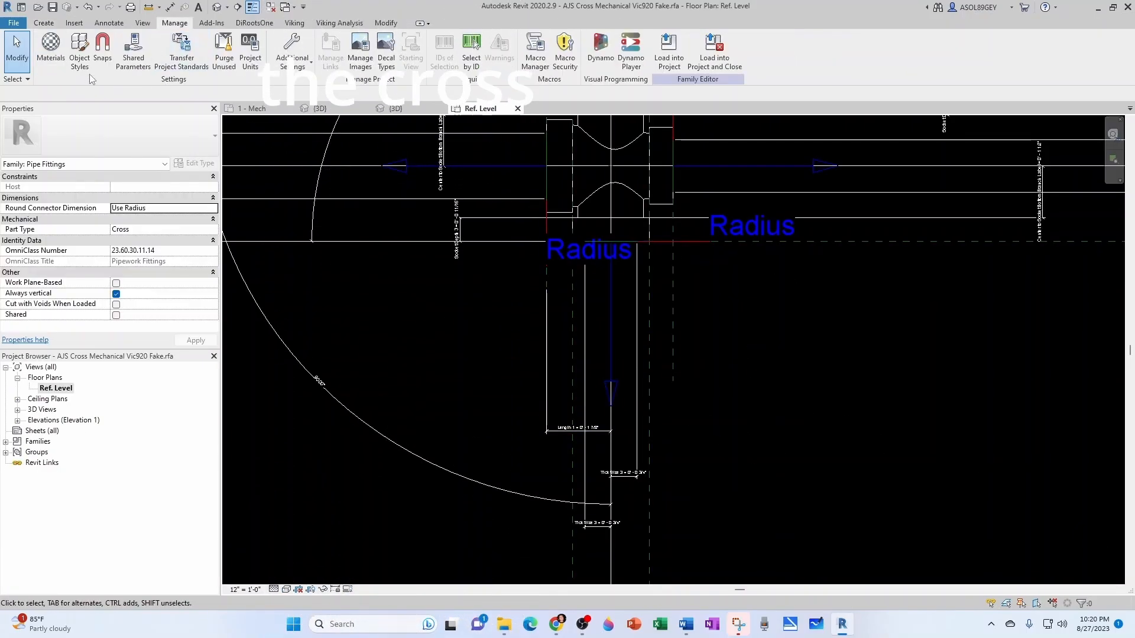
{"action": "left_click", "coordinate": [51, 48]}
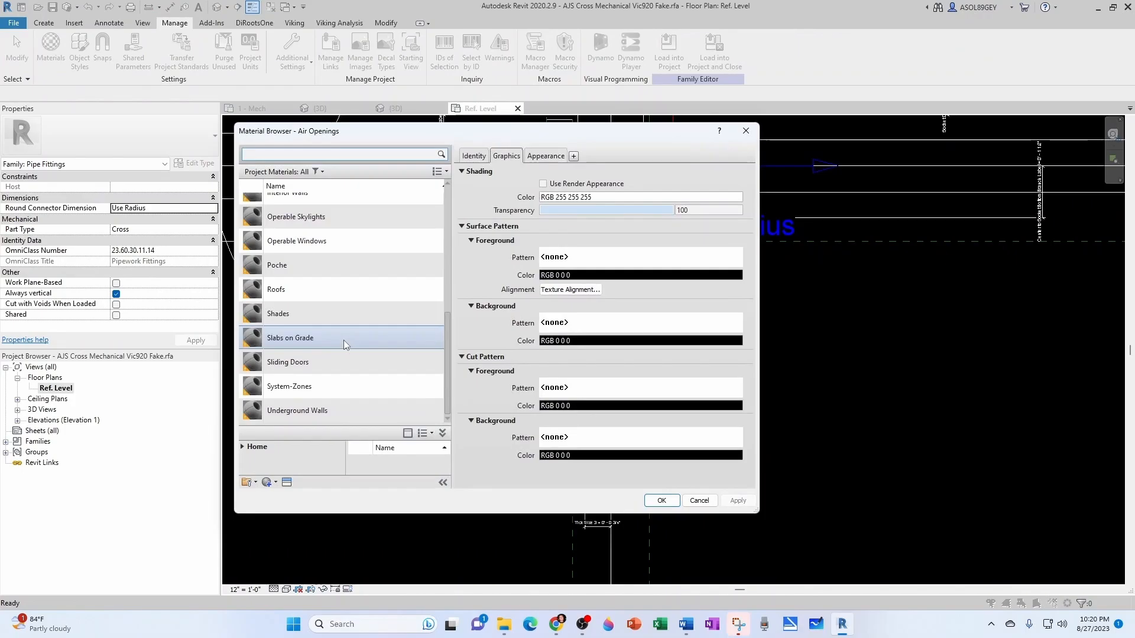
{"action": "left_click", "coordinate": [425, 435]}
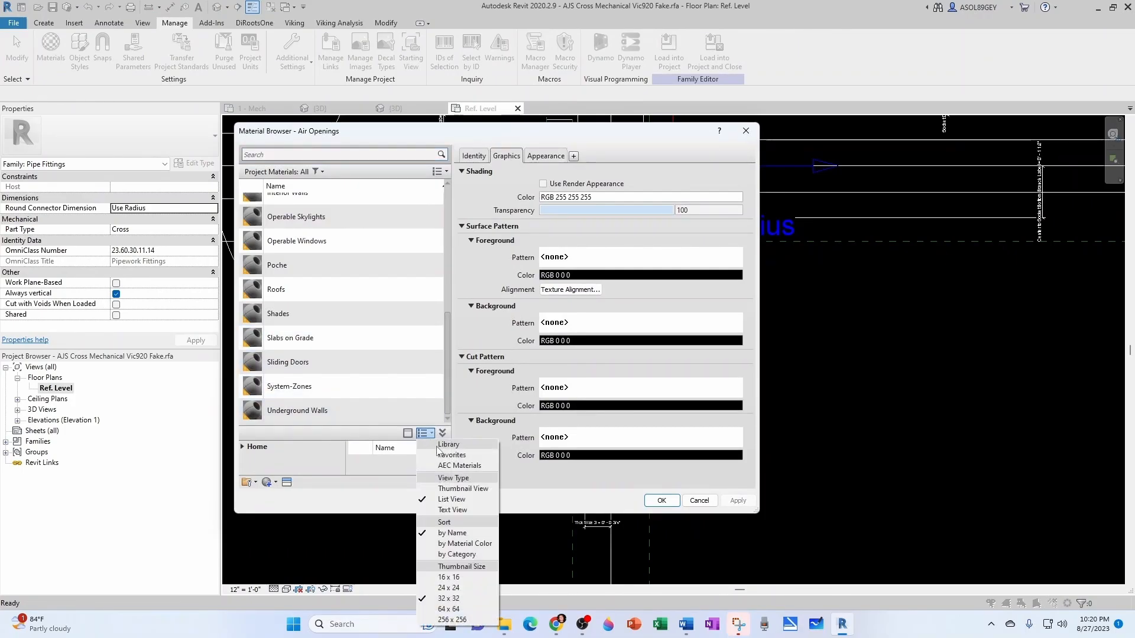
{"action": "left_click", "coordinate": [442, 455]}
{"action": "left_click", "coordinate": [387, 467]}
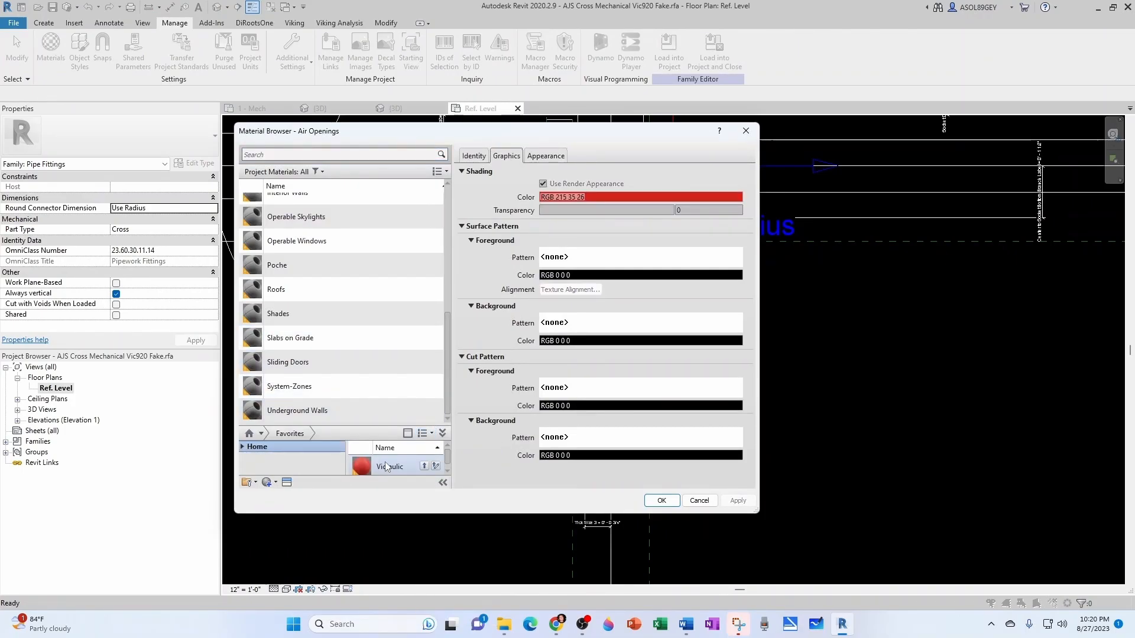
{"action": "left_click", "coordinate": [662, 501]}
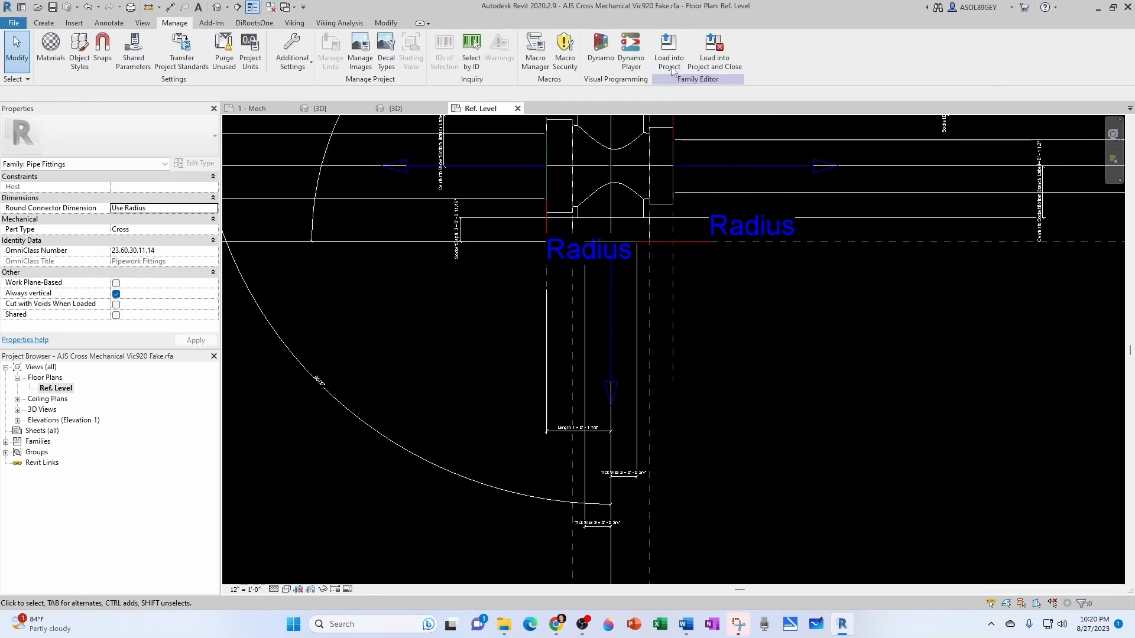
- Load the cross family into the project and place one instance in the 1 - Mech floor plan
{"action": "left_click", "coordinate": [669, 66]}
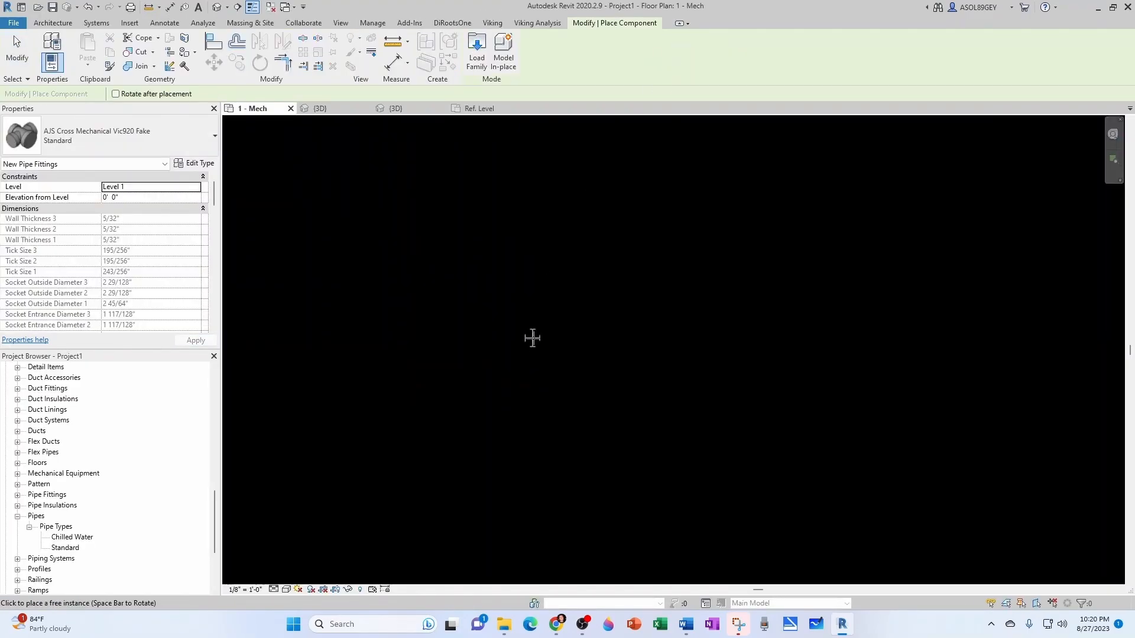
{"action": "left_click", "coordinate": [591, 322]}
{"action": "key", "text": "Escape"}
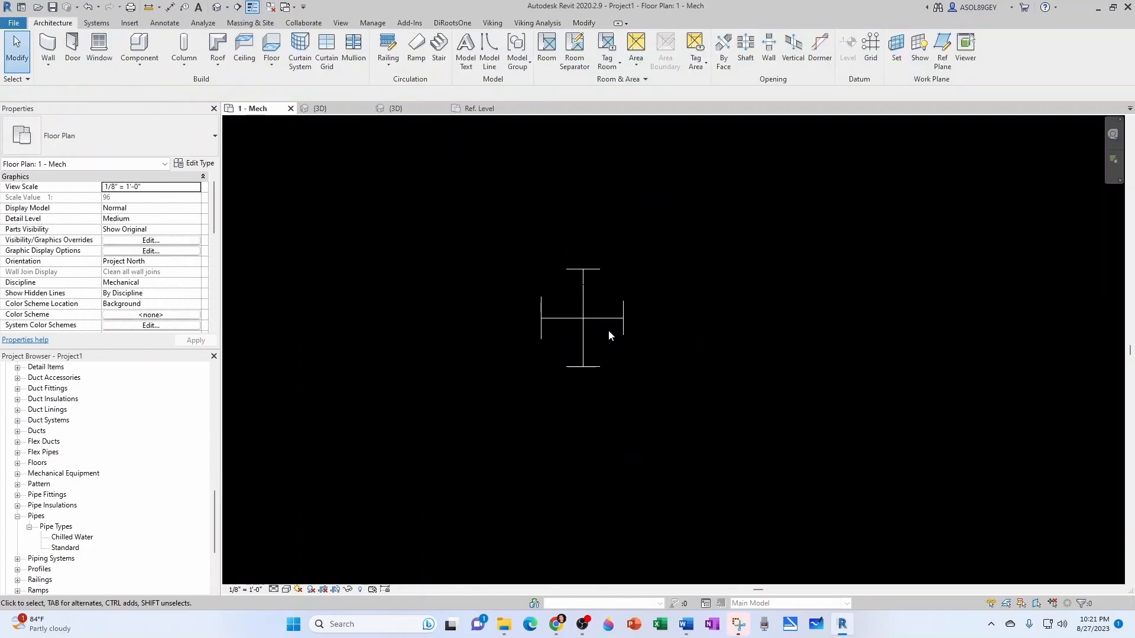
- Set the detail level of the 1 - Mech floor plan to Fine
{"action": "left_click", "coordinate": [288, 588]}
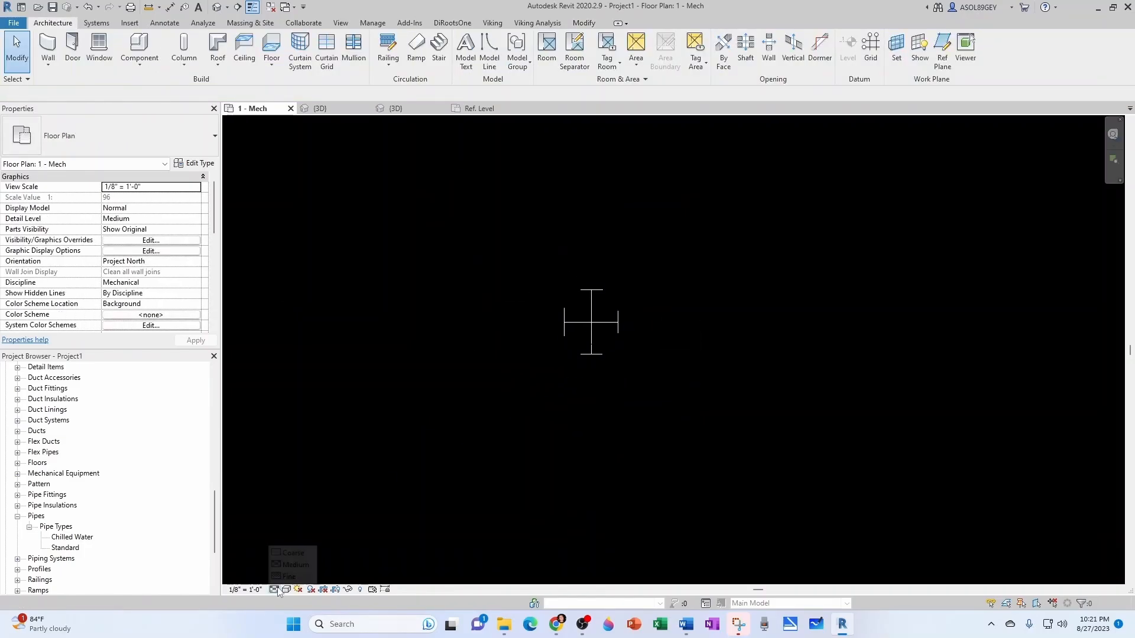
{"action": "left_click", "coordinate": [284, 576]}
{"action": "scroll", "coordinate": [637, 340], "scroll_direction": "up", "scroll_amount": 5}
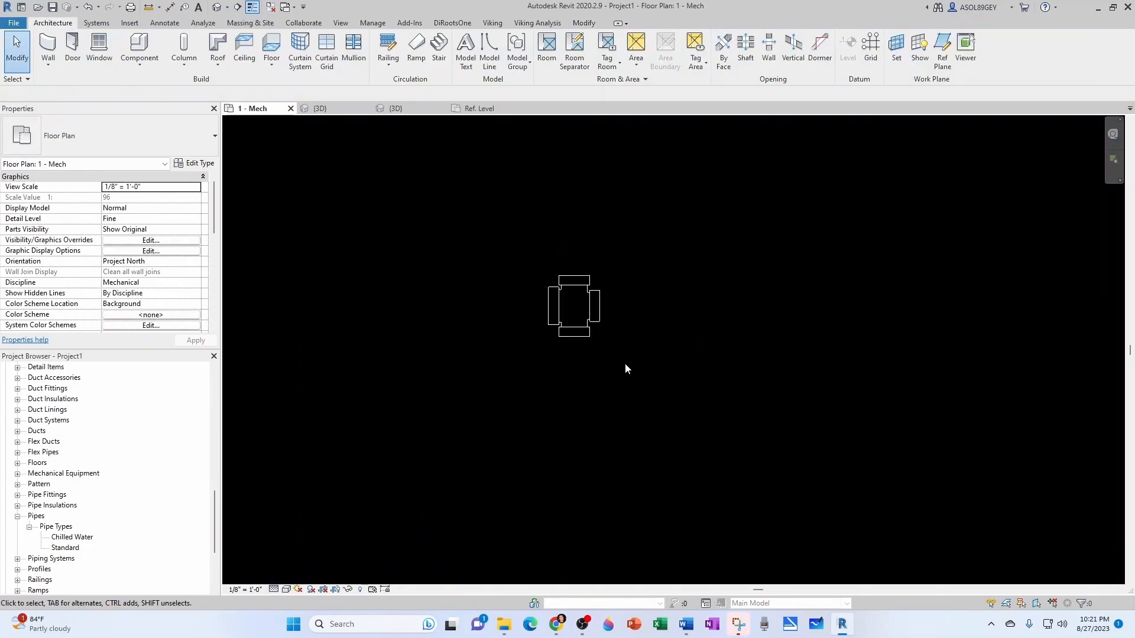
- Draw a horizontal 2 1/2" Standard pipe about 6' 11" long above the placed cross fitting
{"action": "key", "text": "p"}
{"action": "key", "text": "i"}
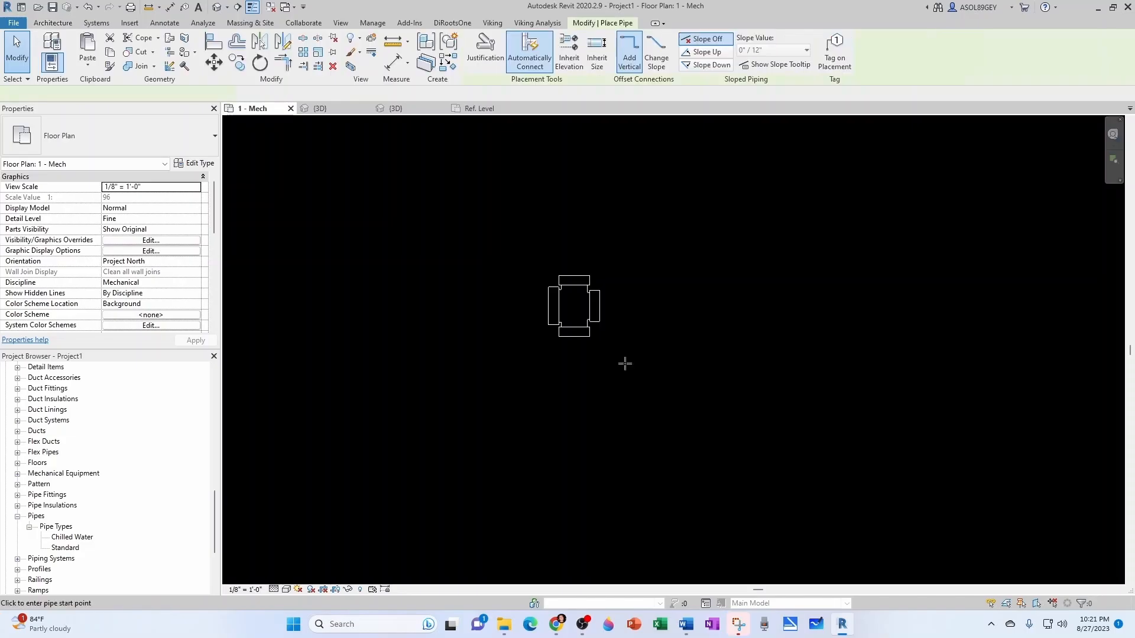
{"action": "scroll", "coordinate": [626, 363], "scroll_direction": "down", "scroll_amount": 2}
{"action": "left_click", "coordinate": [168, 93]}
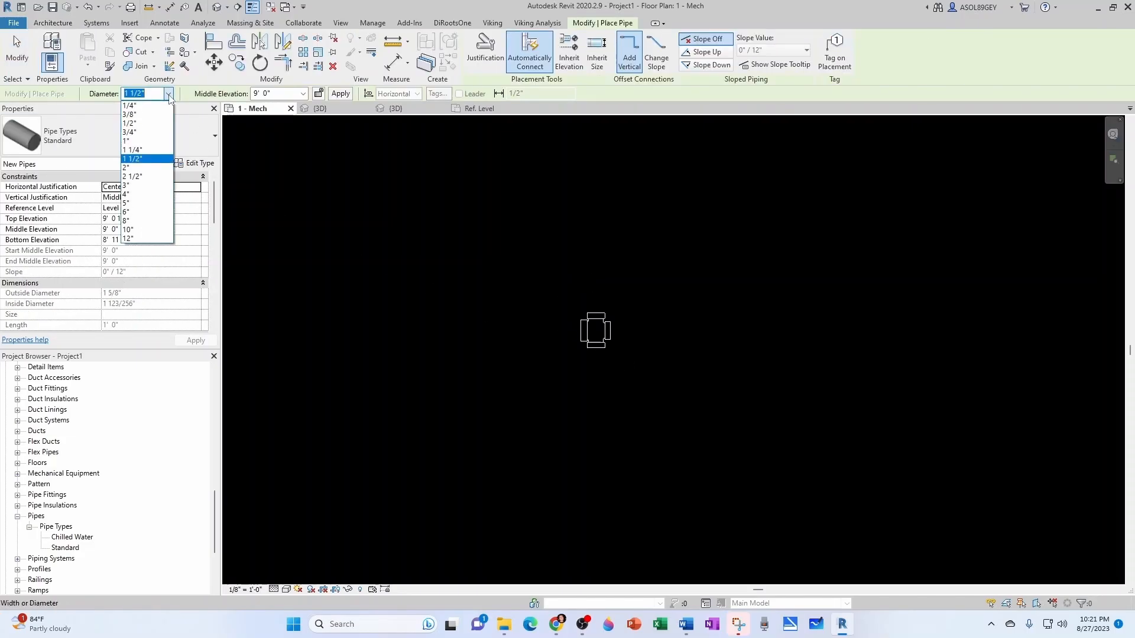
{"action": "left_click", "coordinate": [142, 176]}
{"action": "middle_click_drag", "start_coordinate": [604, 231], "coordinate": [421, 322]}
{"action": "left_click", "coordinate": [373, 340]}
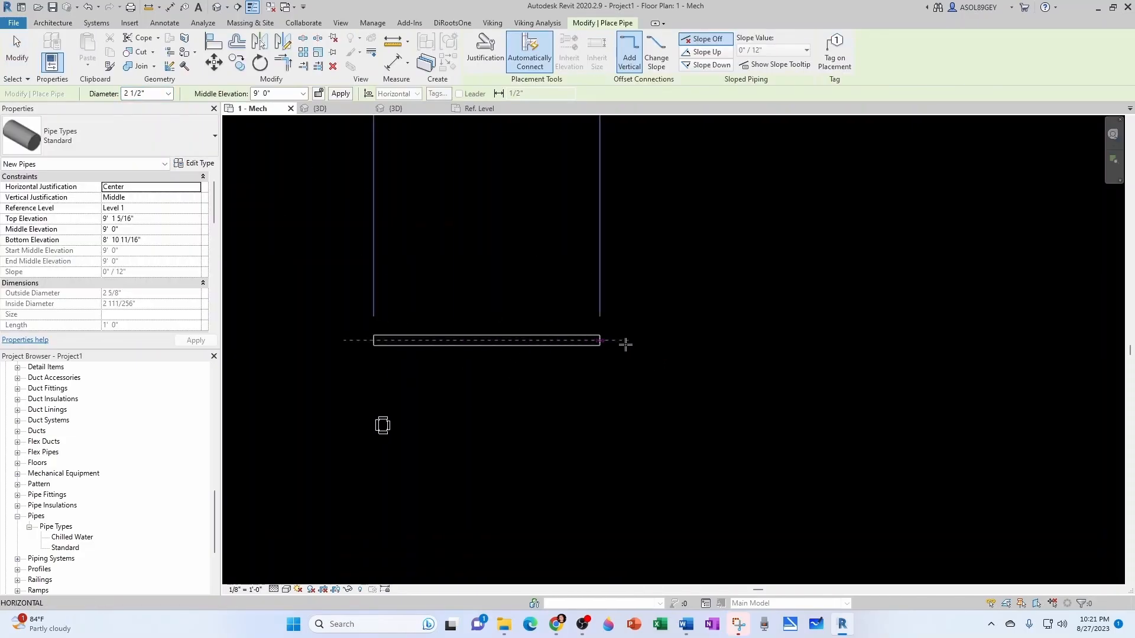
{"action": "left_click", "coordinate": [702, 339]}
{"action": "key", "text": "Escape"}
{"action": "key", "text": "Escape"}
{"action": "scroll", "coordinate": [453, 319], "scroll_direction": "up", "scroll_amount": 2}
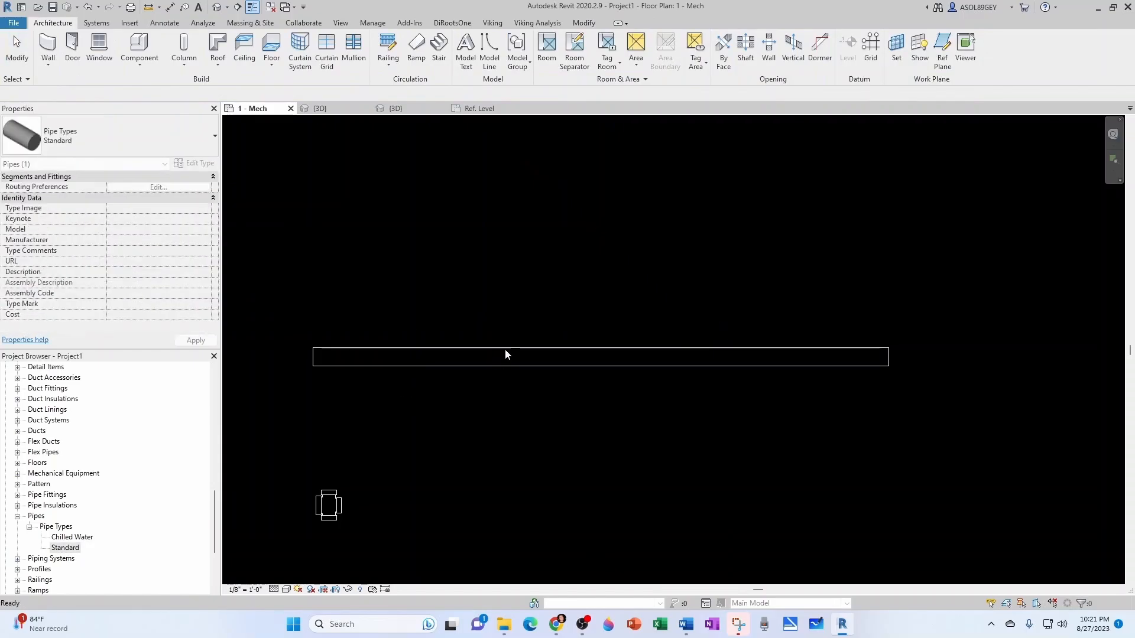
- Draw a 1 1/4" branch pipe straight up in plan from near the middle of the 2 1/2" main
{"action": "left_click", "coordinate": [514, 353]}
{"action": "key", "text": "p"}
{"action": "key", "text": "i"}
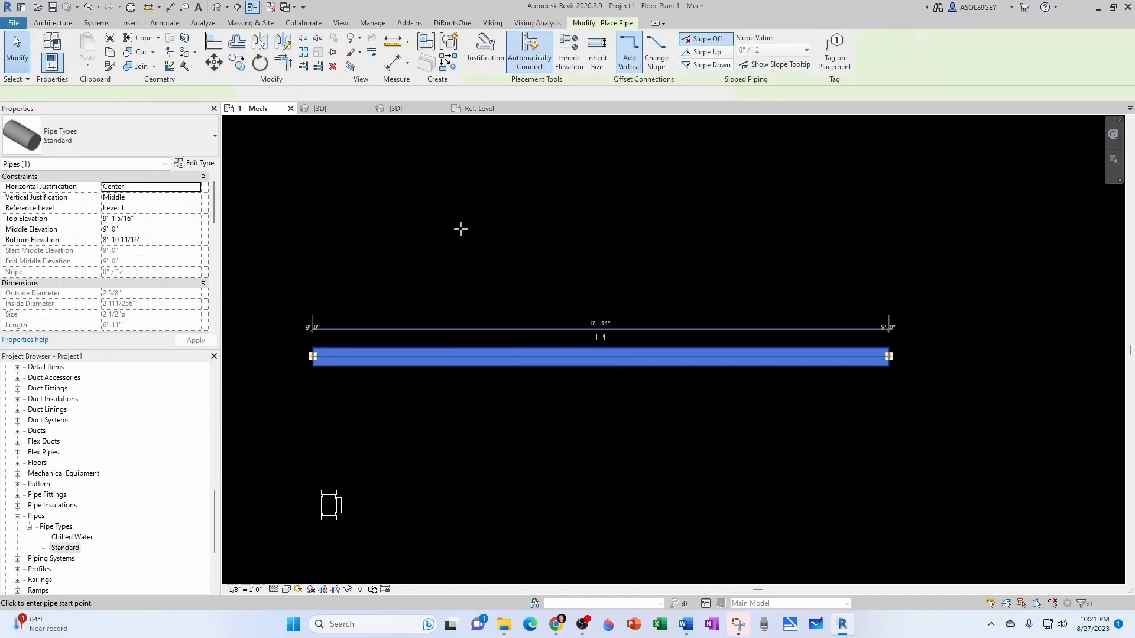
{"action": "left_click", "coordinate": [168, 93]}
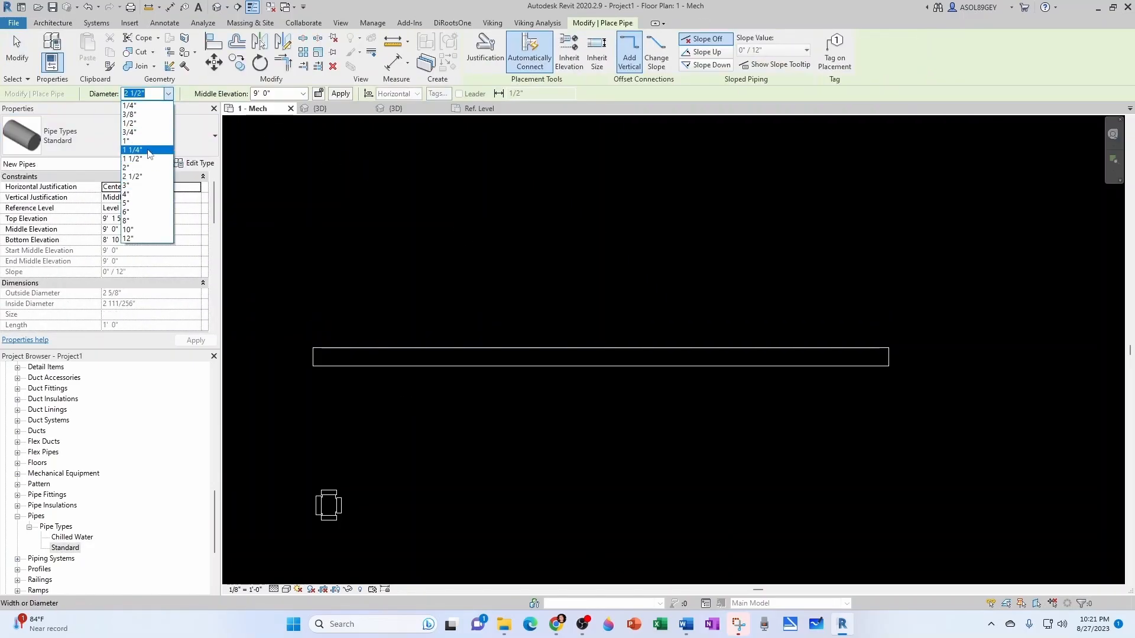
{"action": "left_click", "coordinate": [139, 151]}
{"action": "scroll", "coordinate": [609, 365], "scroll_direction": "up", "scroll_amount": 1}
{"action": "left_click", "coordinate": [609, 366]}
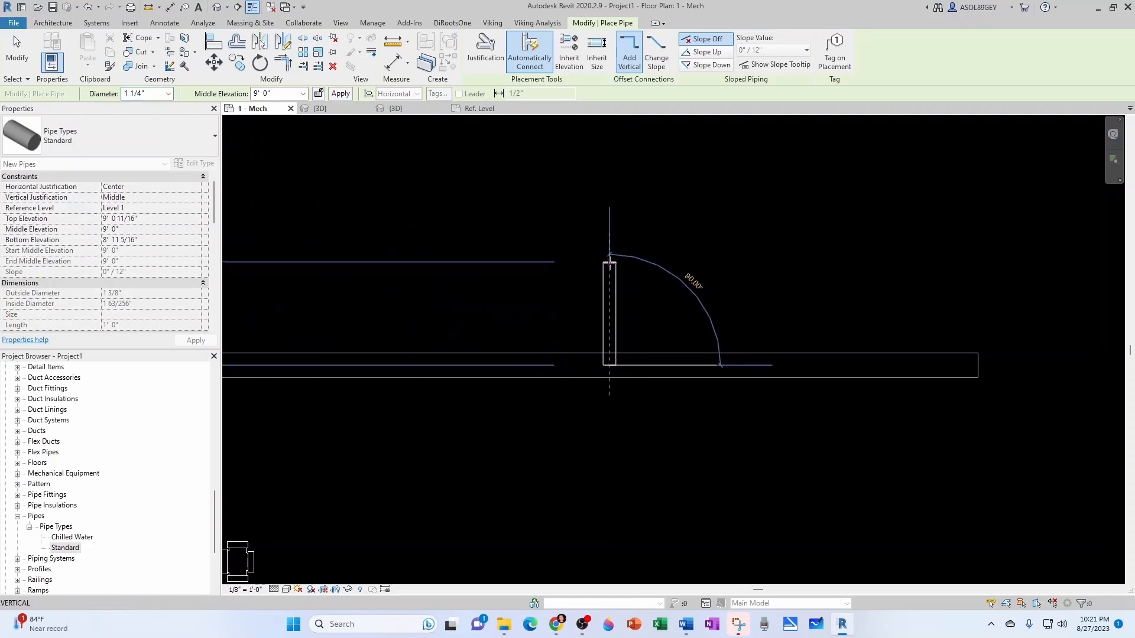
{"action": "left_click", "coordinate": [609, 262]}
{"action": "key", "text": "Escape"}
{"action": "key", "text": "Escape"}
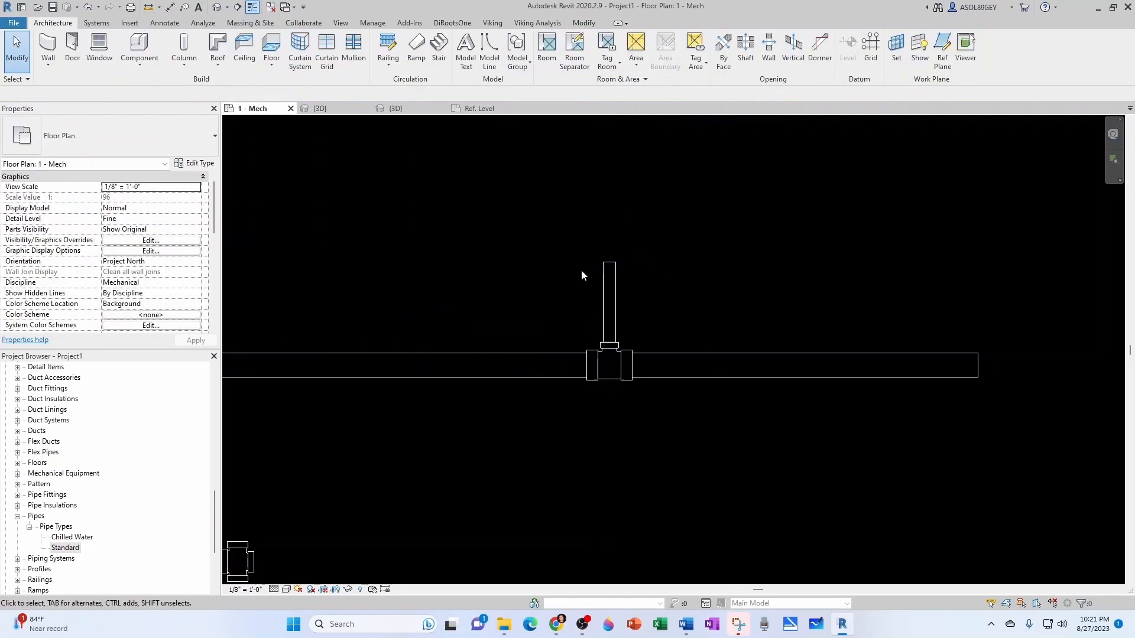
- Convert the branch tee into a cross and draw a 1 1/4" pipe downward in plan from its open outlet
{"action": "left_click", "coordinate": [595, 360]}
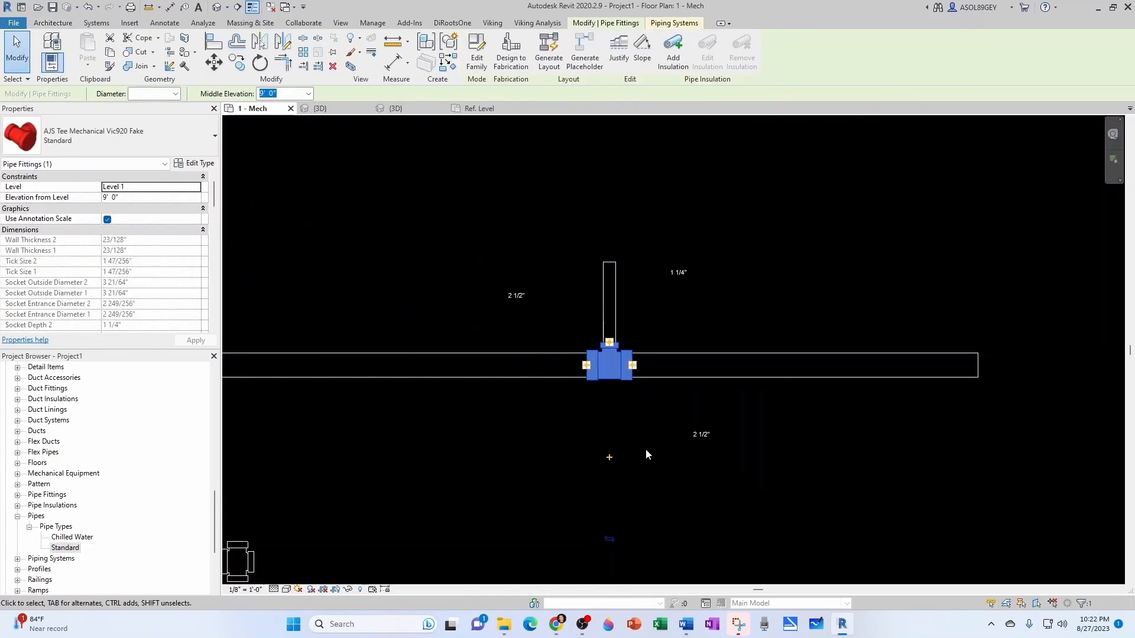
{"action": "left_click", "coordinate": [609, 458]}
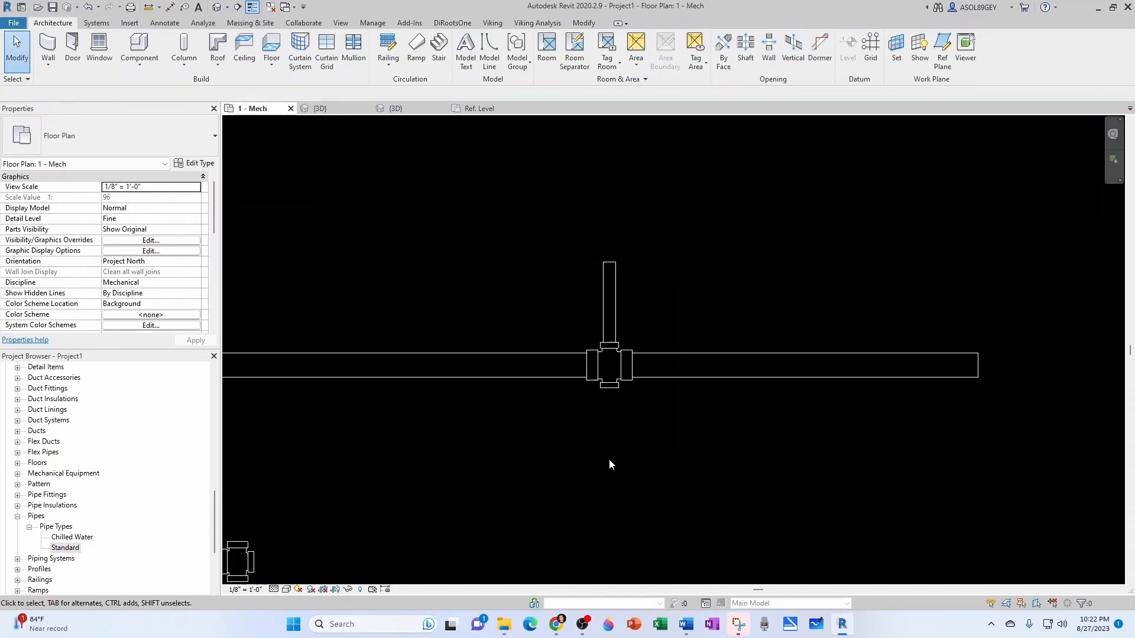
{"action": "right_click", "coordinate": [621, 389]}
{"action": "left_click", "coordinate": [656, 103]}
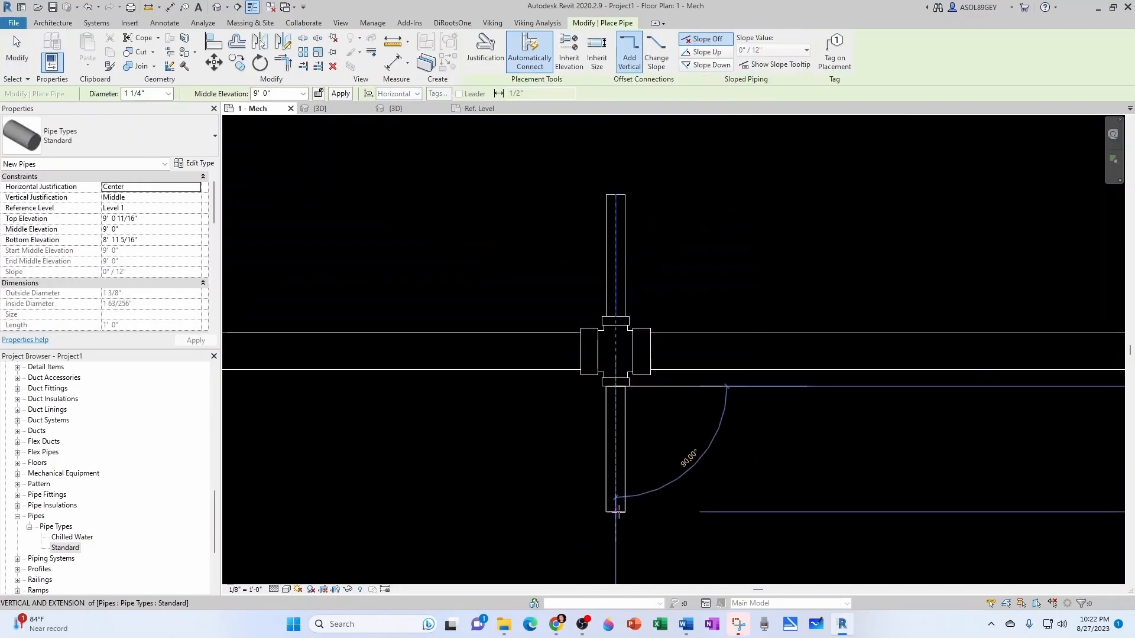
{"action": "left_click", "coordinate": [618, 512]}
{"action": "key", "text": "Escape"}
{"action": "key", "text": "Escape"}
{"action": "scroll", "coordinate": [634, 429], "scroll_direction": "down", "scroll_amount": 2}
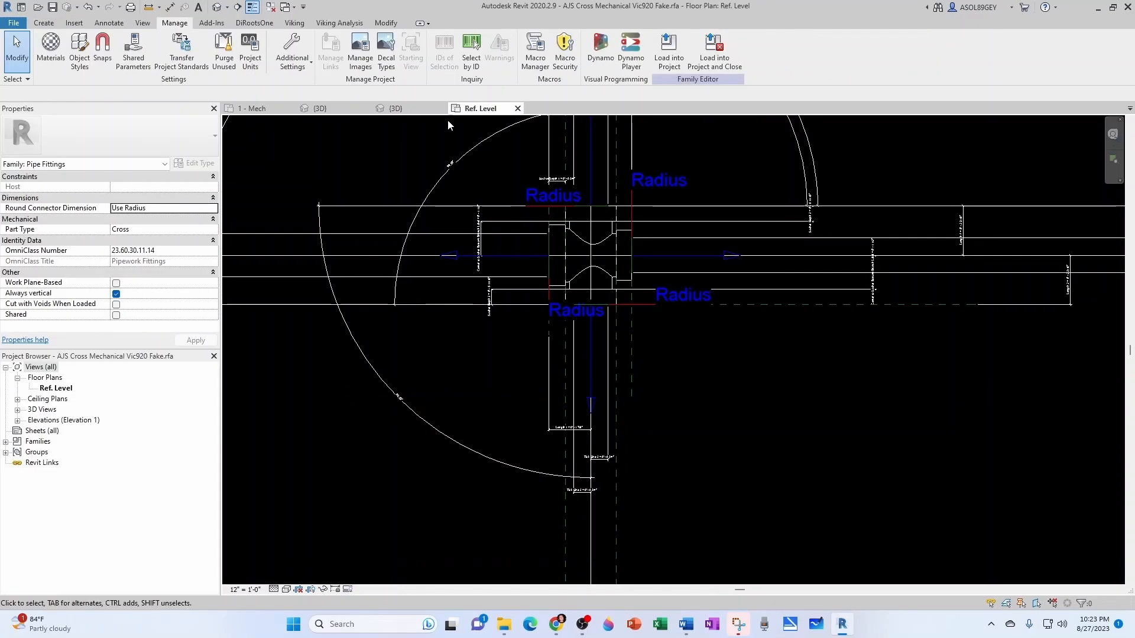
- Show the AJS Cross Mechanical Vic920 Fake family in its 3D view with the Shaded visual style
{"action": "left_click", "coordinate": [393, 108]}
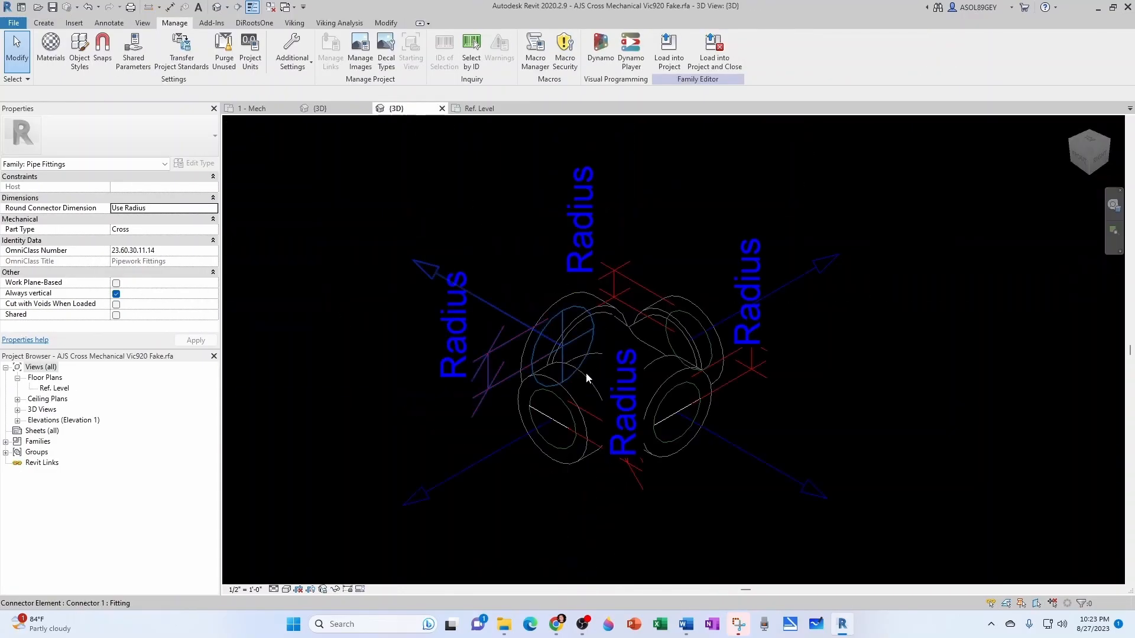
{"action": "scroll", "coordinate": [587, 372], "scroll_direction": "up", "scroll_amount": 3}
{"action": "left_click", "coordinate": [286, 589]}
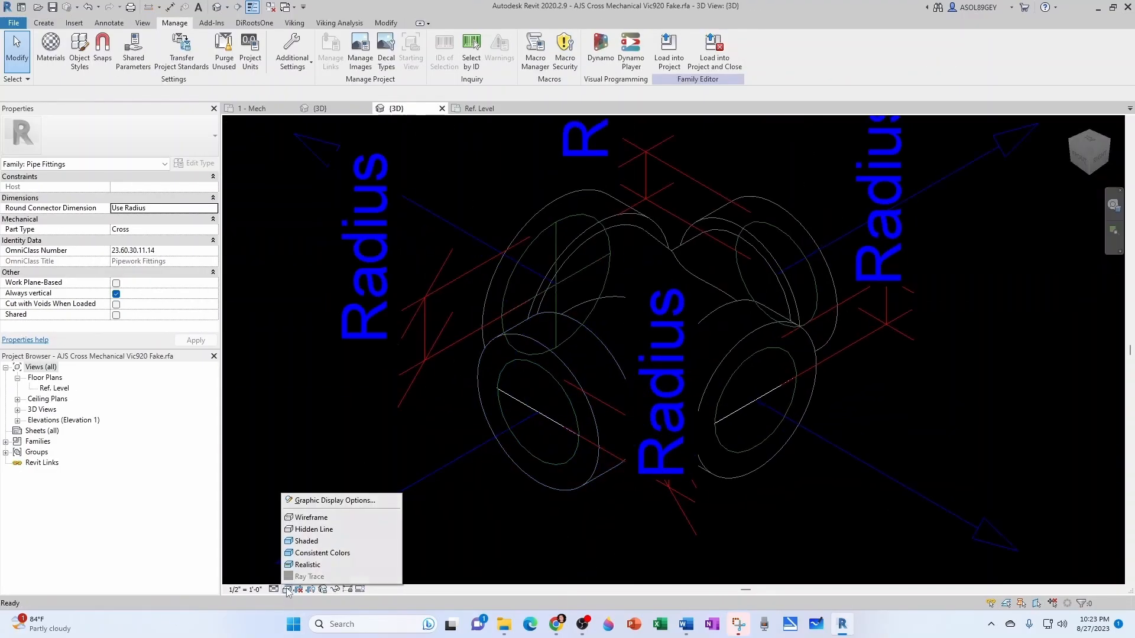
{"action": "left_click", "coordinate": [308, 541]}
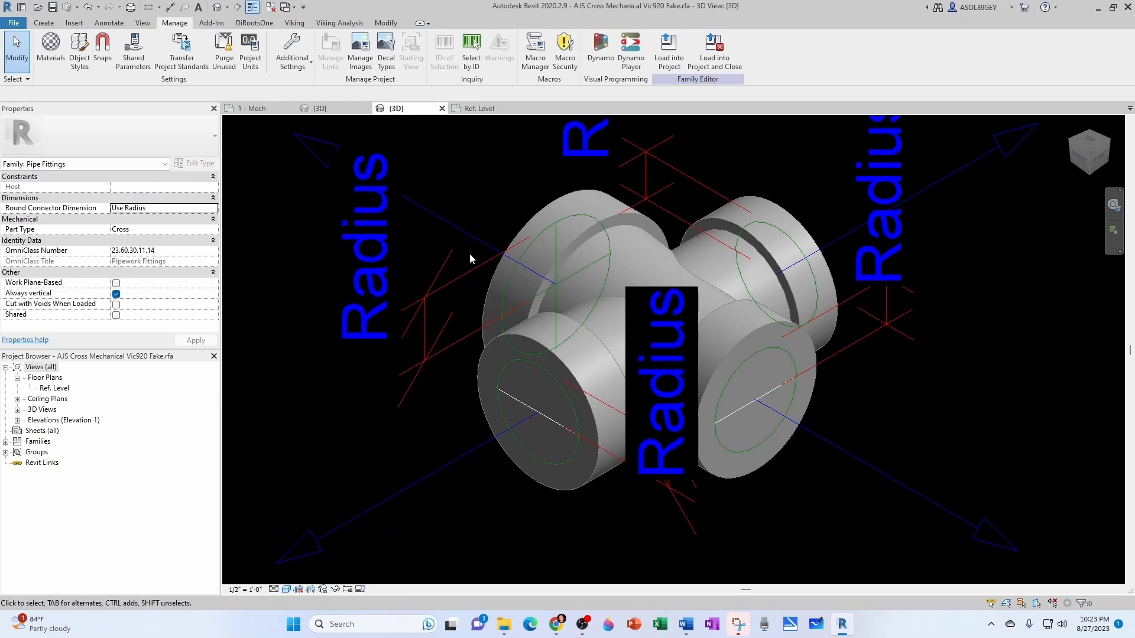
- Assign the Victaulic material from the Favorites library to all seven solids of the cross family
{"action": "left_click", "coordinate": [504, 341]}
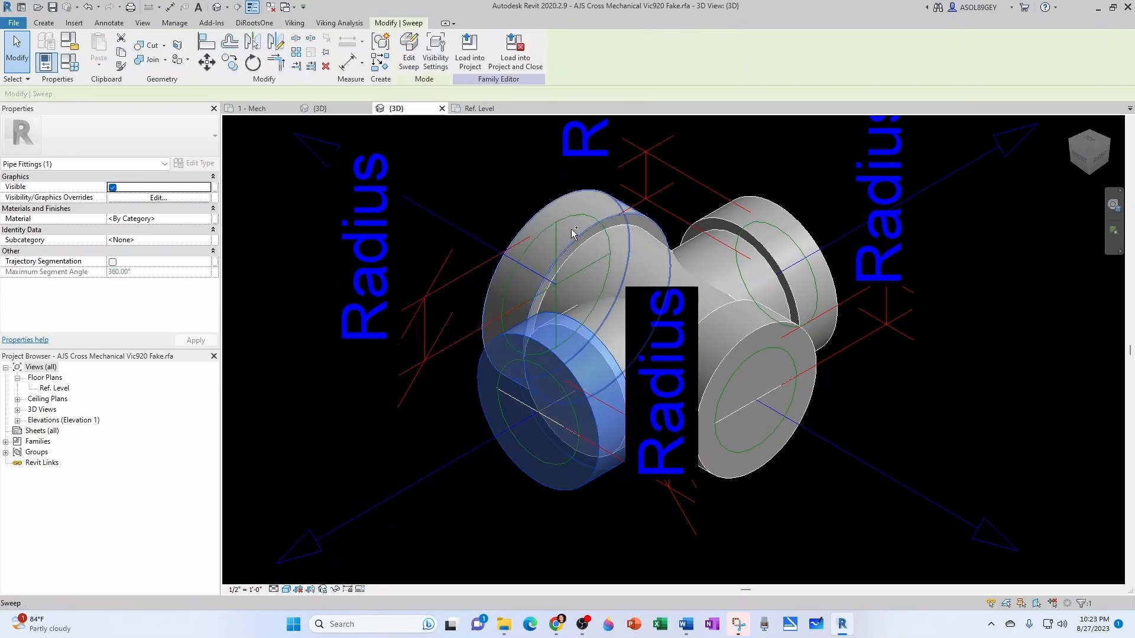
{"action": "left_click", "coordinate": [579, 230], "text": "ctrl"}
{"action": "left_click", "coordinate": [632, 251], "text": "ctrl"}
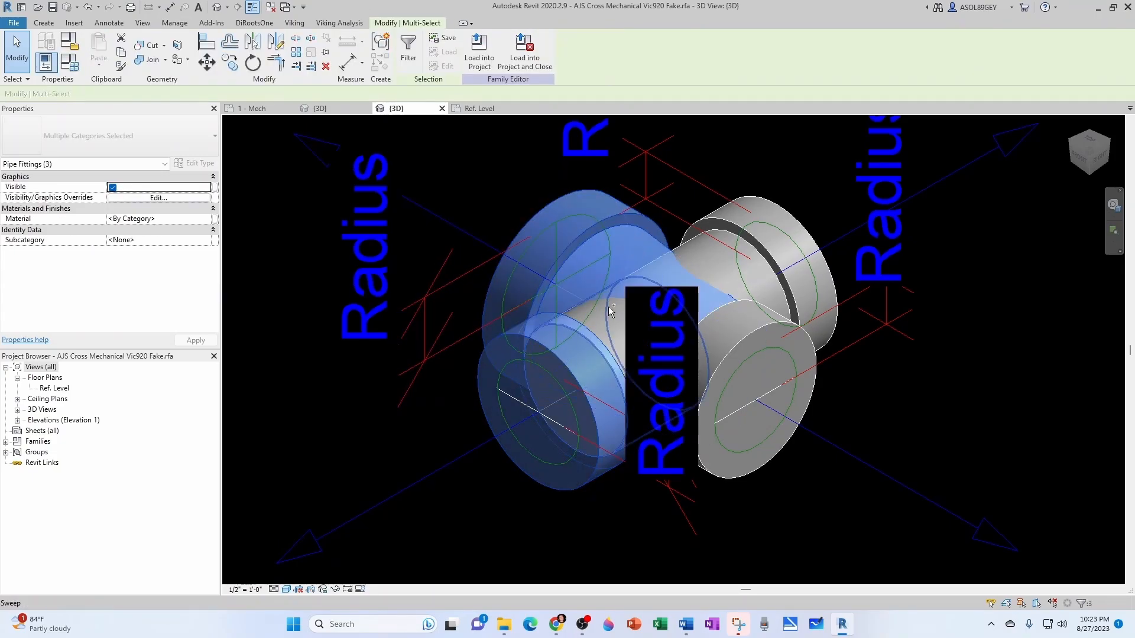
{"action": "left_click", "coordinate": [712, 254], "text": "ctrl"}
{"action": "left_click", "coordinate": [633, 277], "text": "ctrl"}
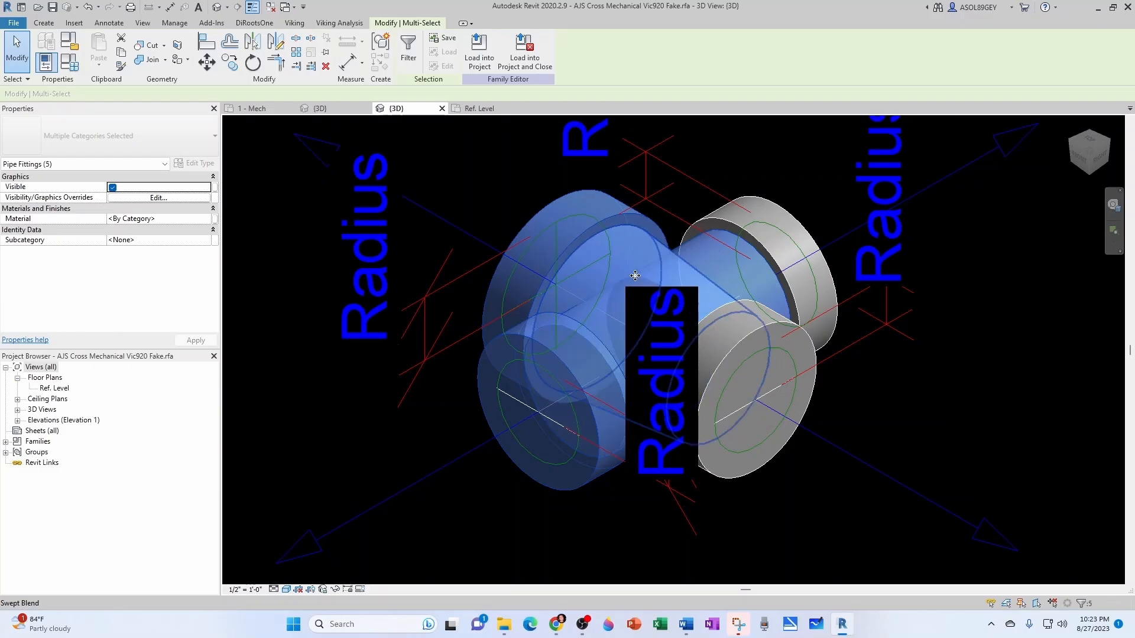
{"action": "left_click", "coordinate": [774, 265], "text": "ctrl"}
{"action": "left_click", "coordinate": [780, 318], "text": "ctrl"}
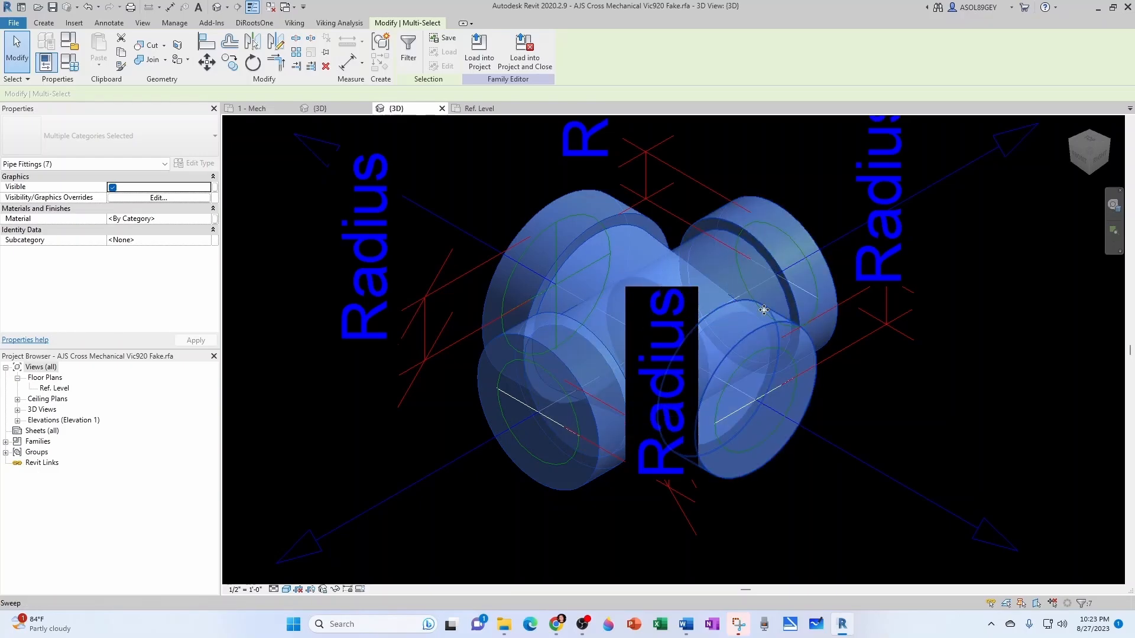
{"action": "left_click", "coordinate": [208, 220]}
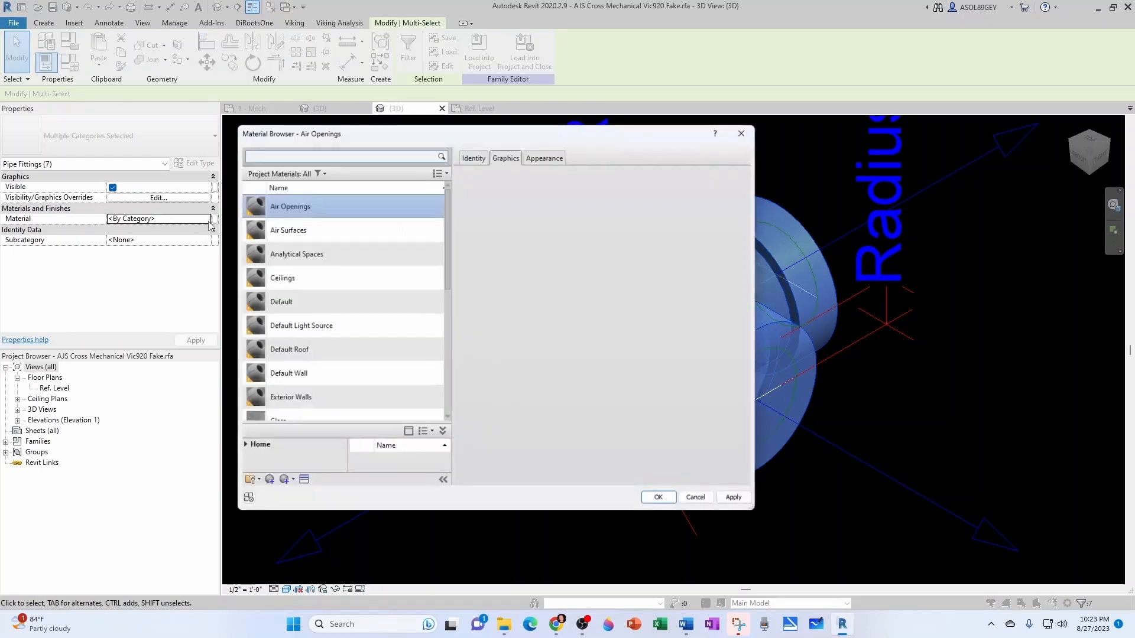
{"action": "left_click_drag", "start_coordinate": [446, 260], "coordinate": [449, 415]}
{"action": "left_click", "coordinate": [432, 434]}
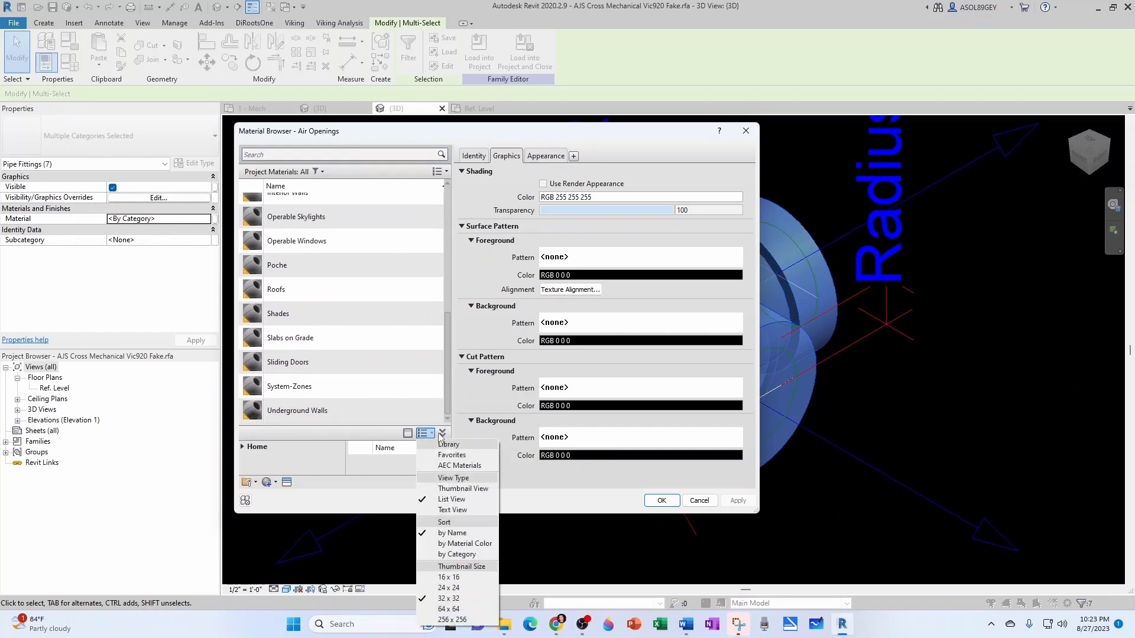
{"action": "left_click", "coordinate": [452, 455]}
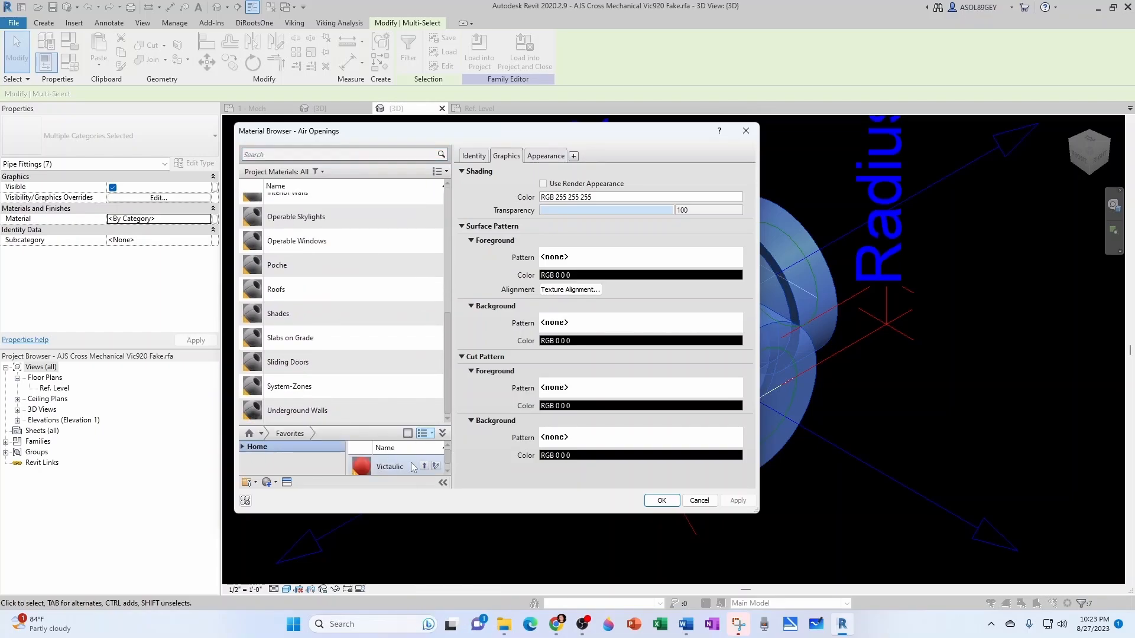
{"action": "left_click", "coordinate": [423, 467]}
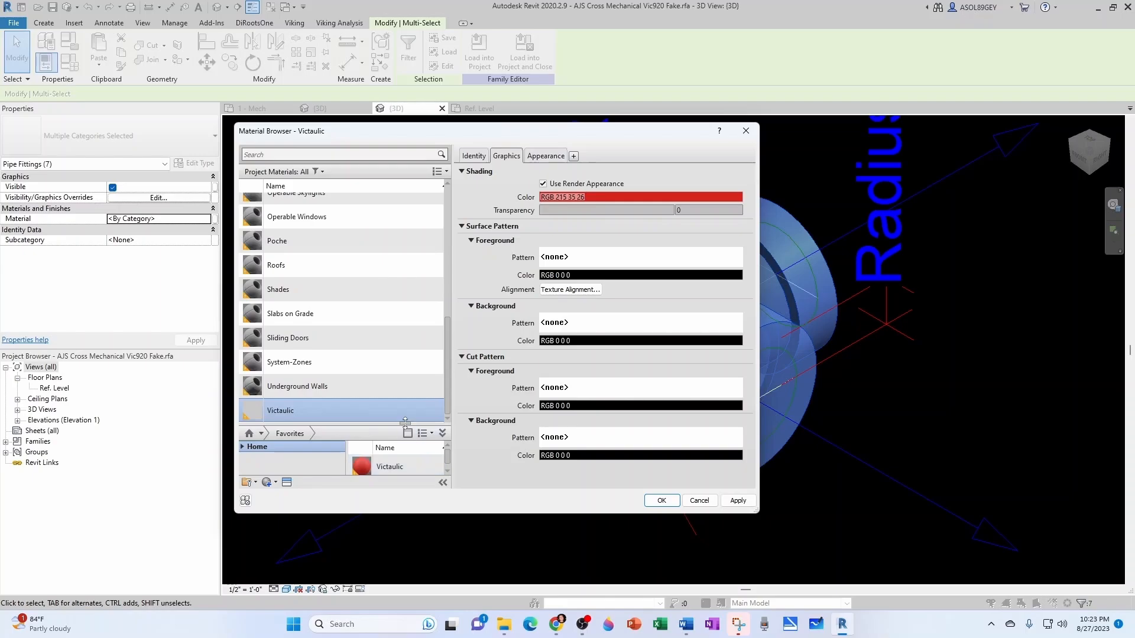
{"action": "left_click", "coordinate": [657, 501]}
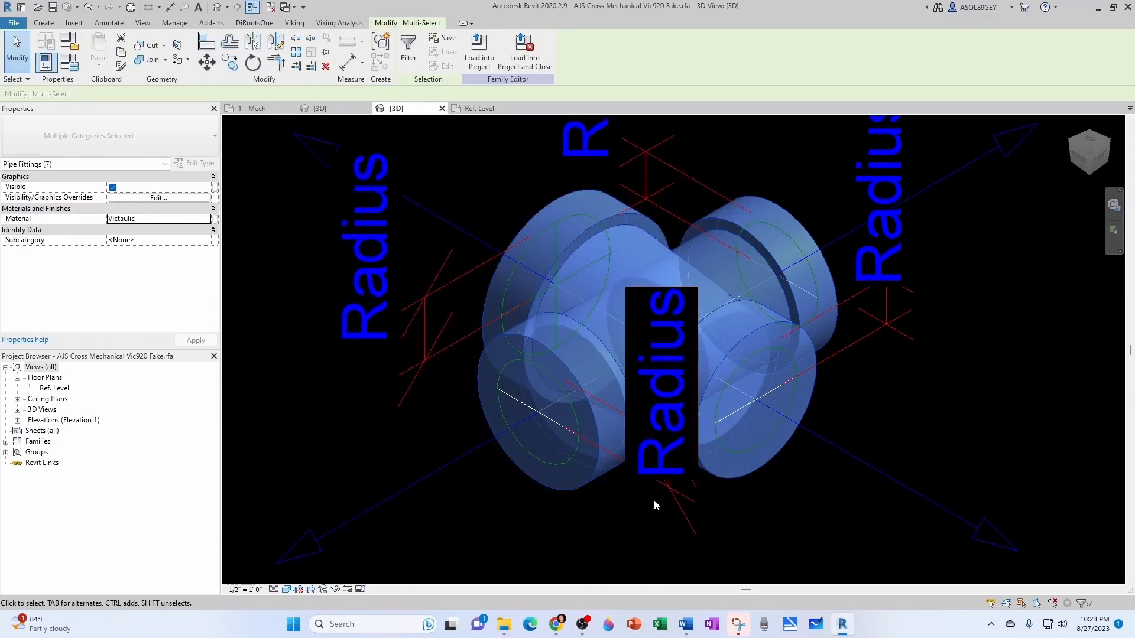
{"action": "left_click", "coordinate": [639, 502]}
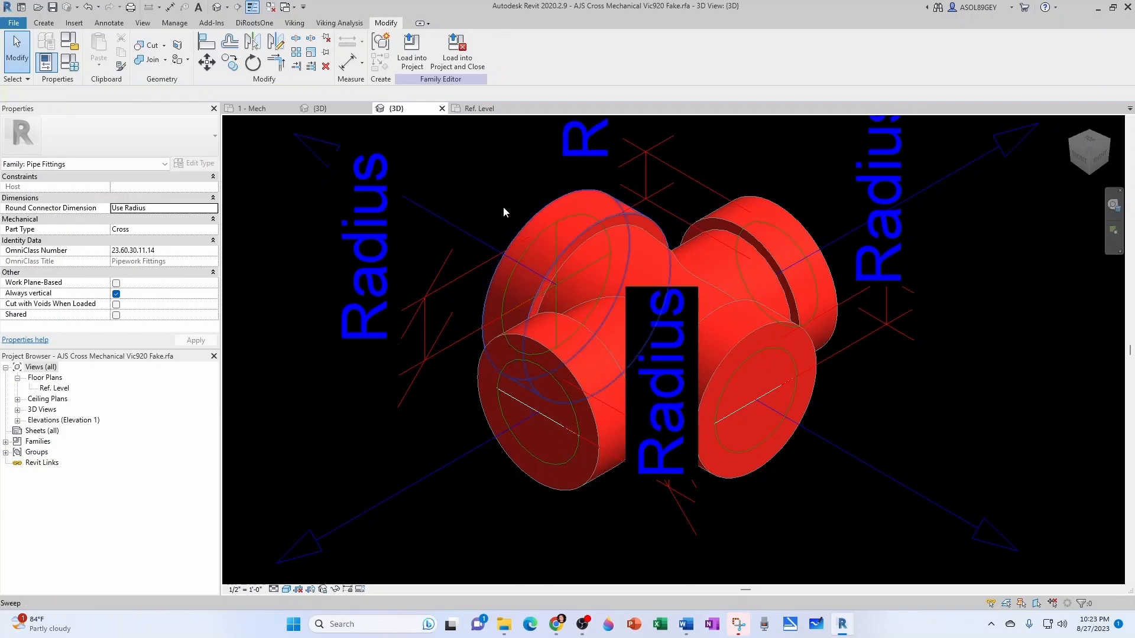
- Reload the cross family into Project1, overwriting the existing version, and inspect the fittings in the project's 3D view
{"action": "left_click", "coordinate": [414, 46]}
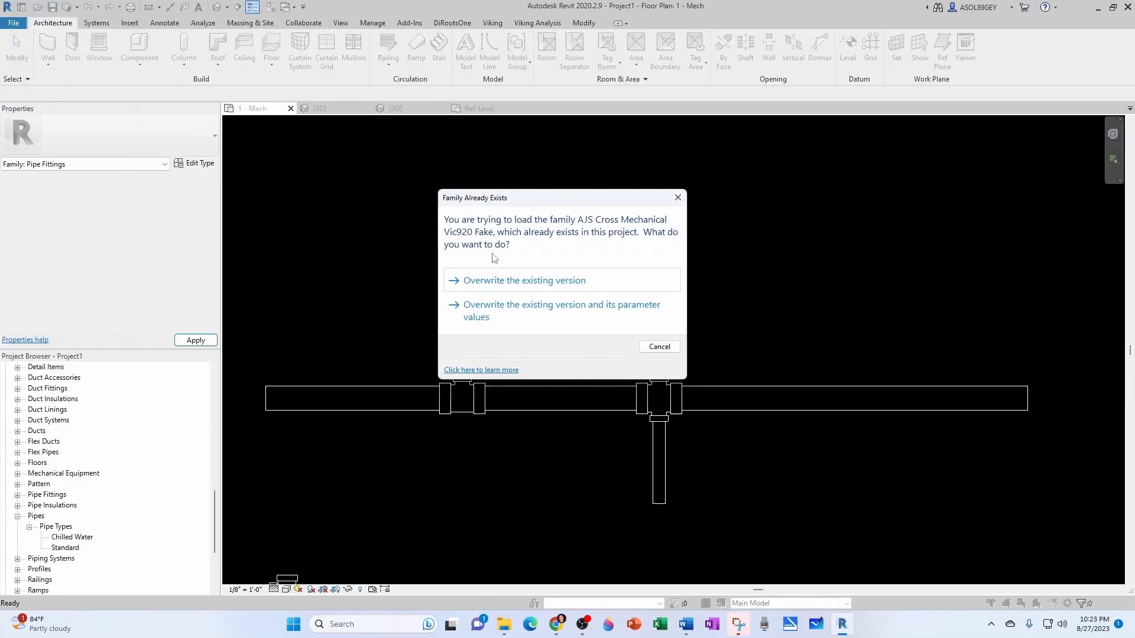
{"action": "left_click", "coordinate": [495, 283]}
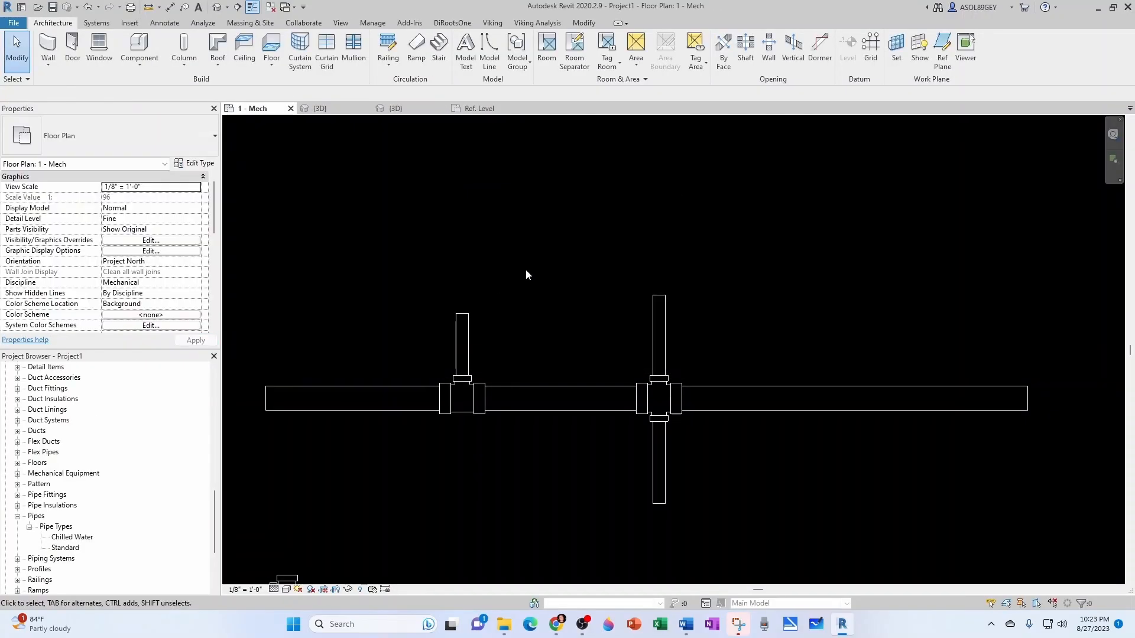
{"action": "left_click", "coordinate": [341, 109]}
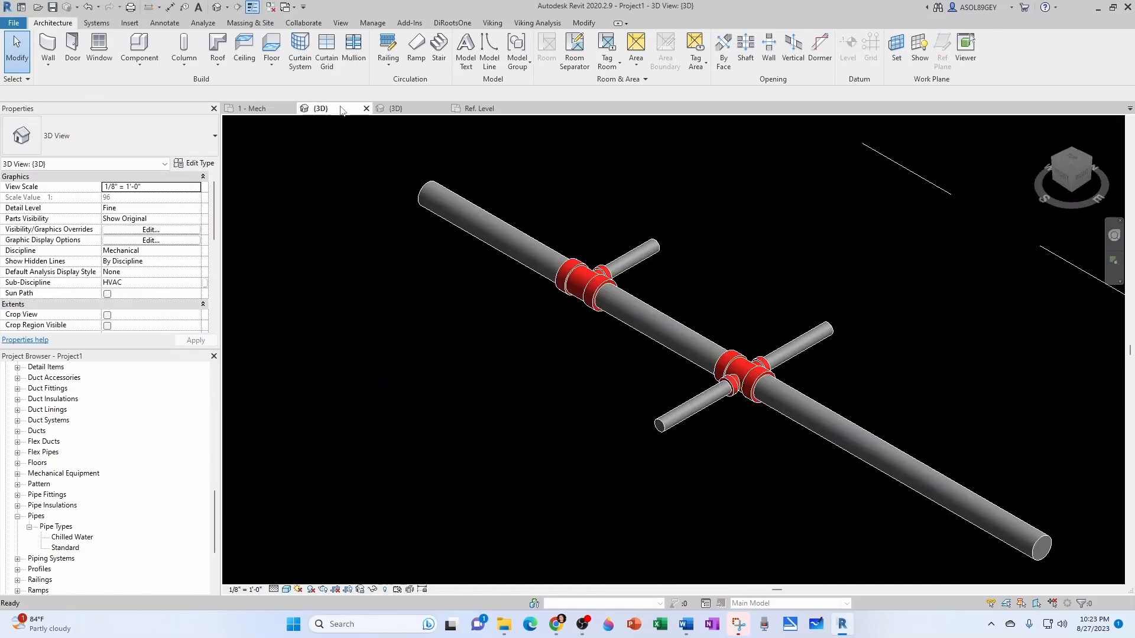
{"action": "scroll", "coordinate": [752, 402], "scroll_direction": "up", "scroll_amount": 2}
{"action": "scroll", "coordinate": [616, 406], "scroll_direction": "down", "scroll_amount": 2}
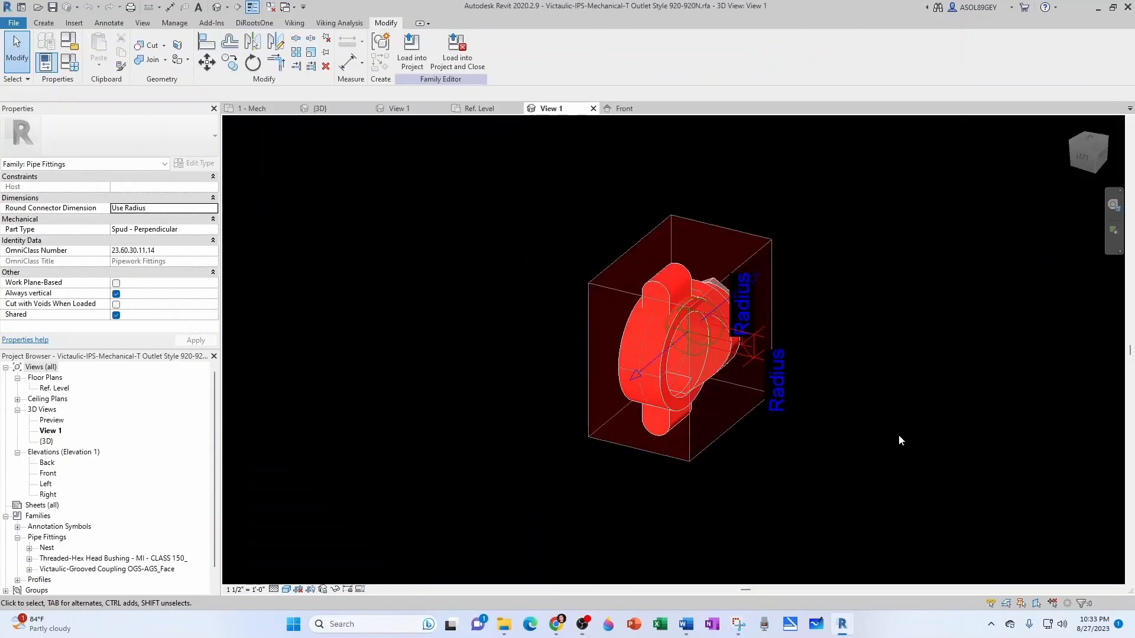
- Examine the ear sweep of the Victaulic-IPS-Mechanical-T Outlet Style 920-920N family in View 1, plus the family's Front elevation
{"action": "scroll", "coordinate": [863, 432], "scroll_direction": "up", "scroll_amount": 3}
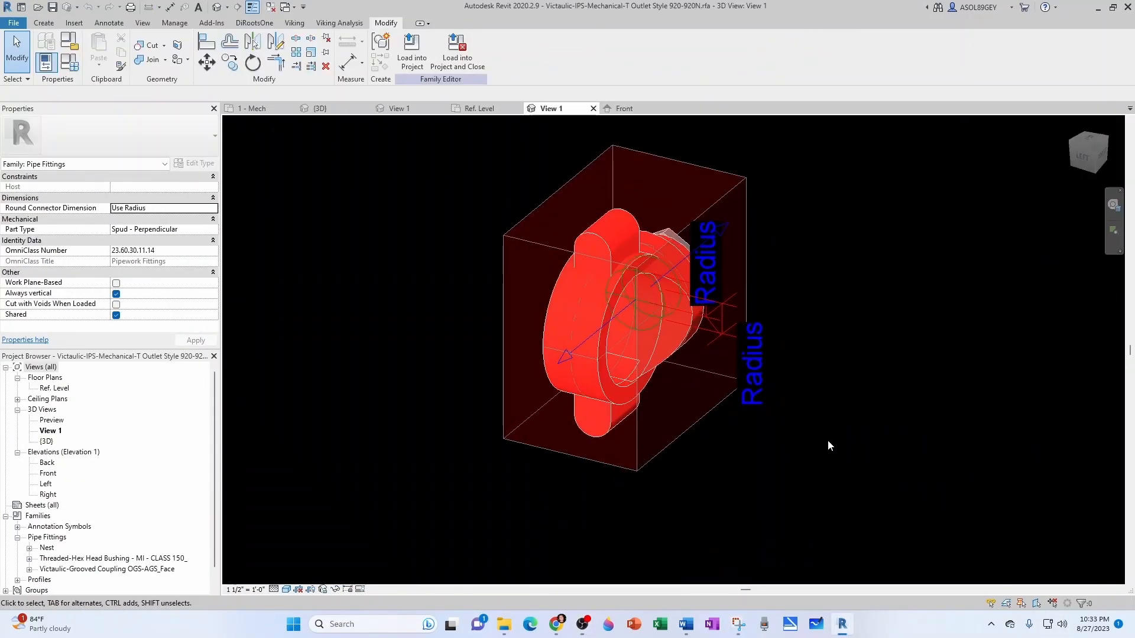
{"action": "left_click", "coordinate": [587, 225]}
{"action": "middle_click_drag", "start_coordinate": [590, 343], "coordinate": [626, 250], "text": "shift"}
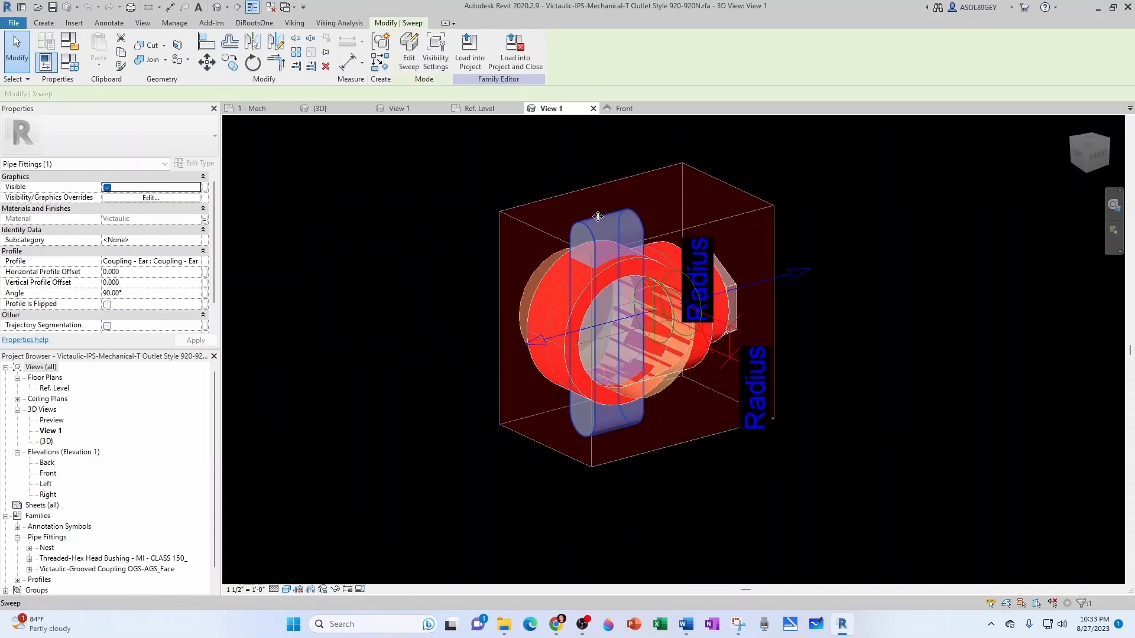
{"action": "left_click", "coordinate": [621, 110]}
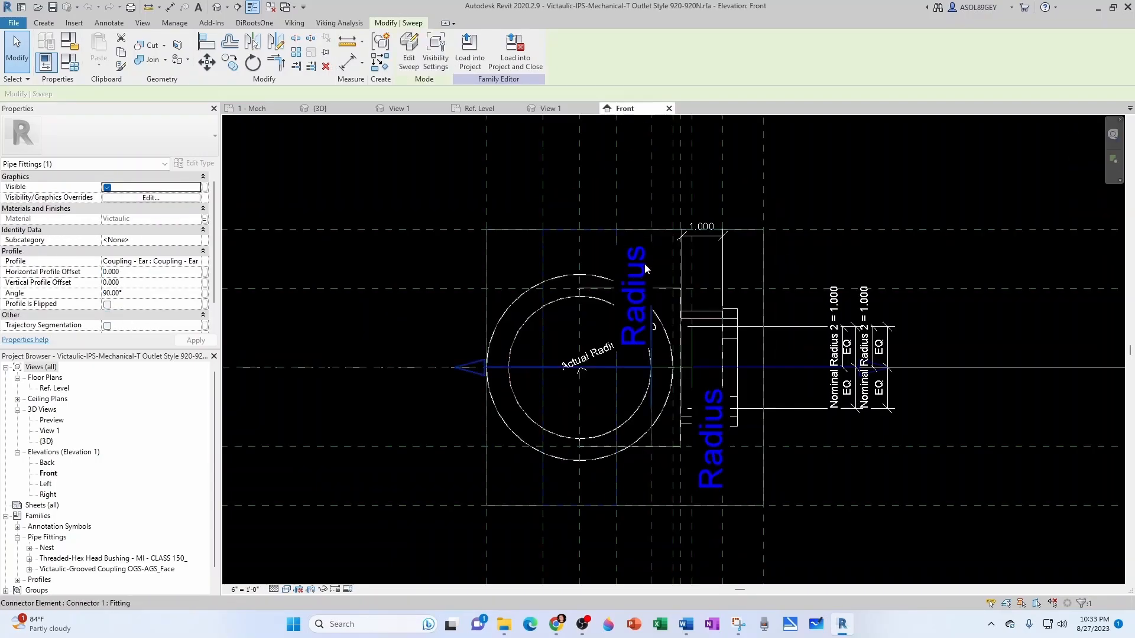
{"action": "scroll", "coordinate": [645, 264], "scroll_direction": "up", "scroll_amount": 1}
{"action": "scroll", "coordinate": [543, 273], "scroll_direction": "down", "scroll_amount": 2}
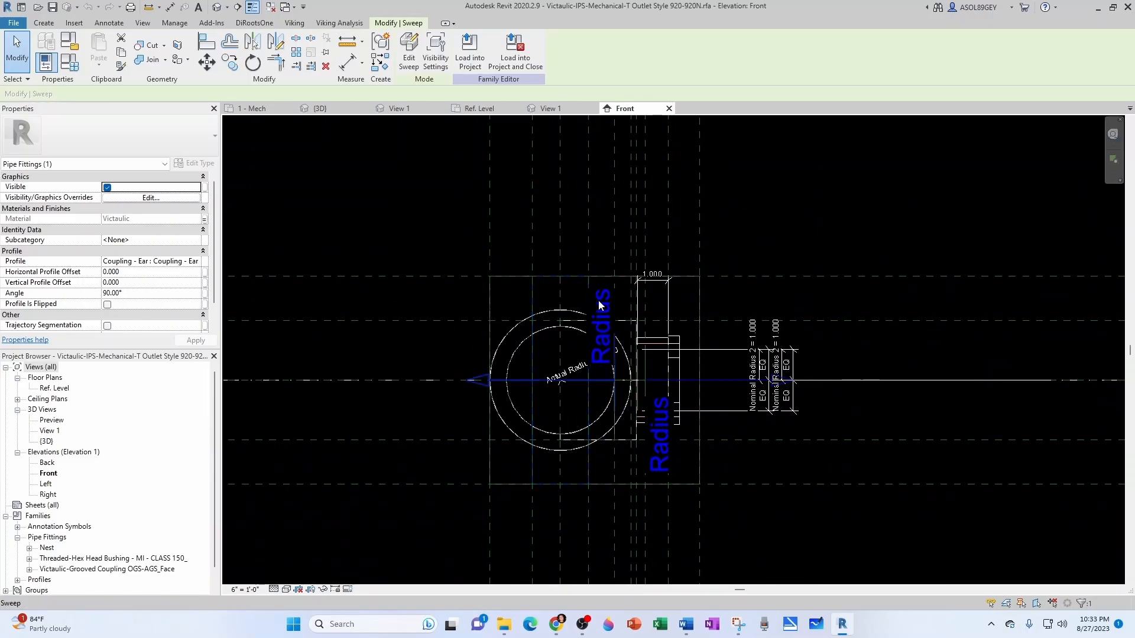
- Open the profile sketch of the front outlet's collar sweep for editing in the AJS Cross Mechanical Vic920 Fake family's View 1
{"action": "left_click", "coordinate": [553, 222]}
{"action": "left_click", "coordinate": [399, 108]}
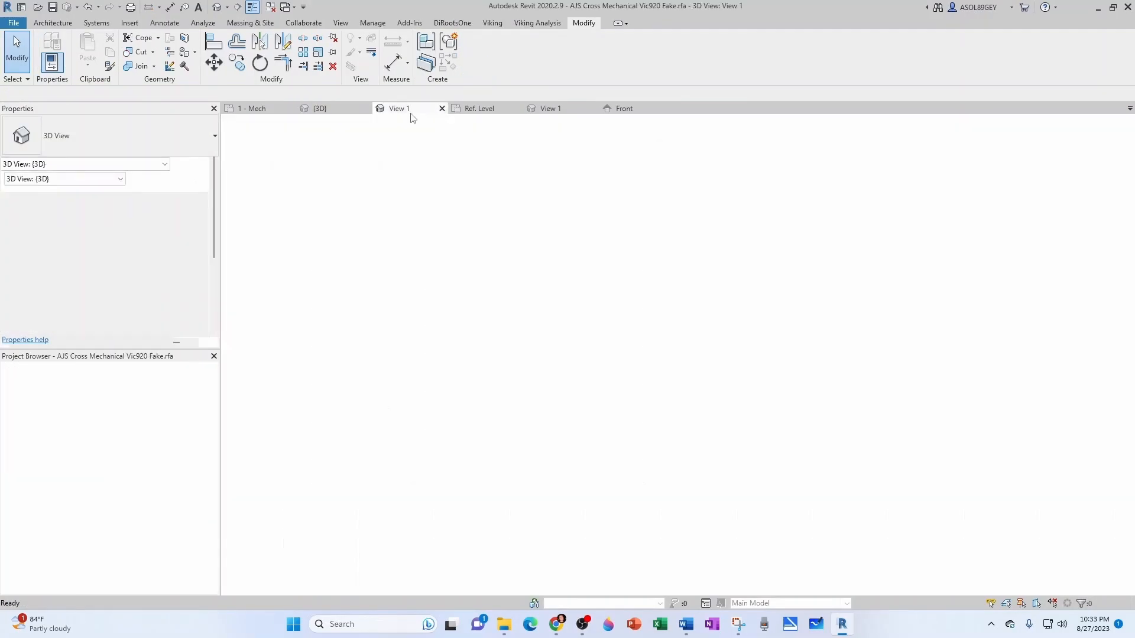
{"action": "scroll", "coordinate": [596, 431], "scroll_direction": "up", "scroll_amount": 2}
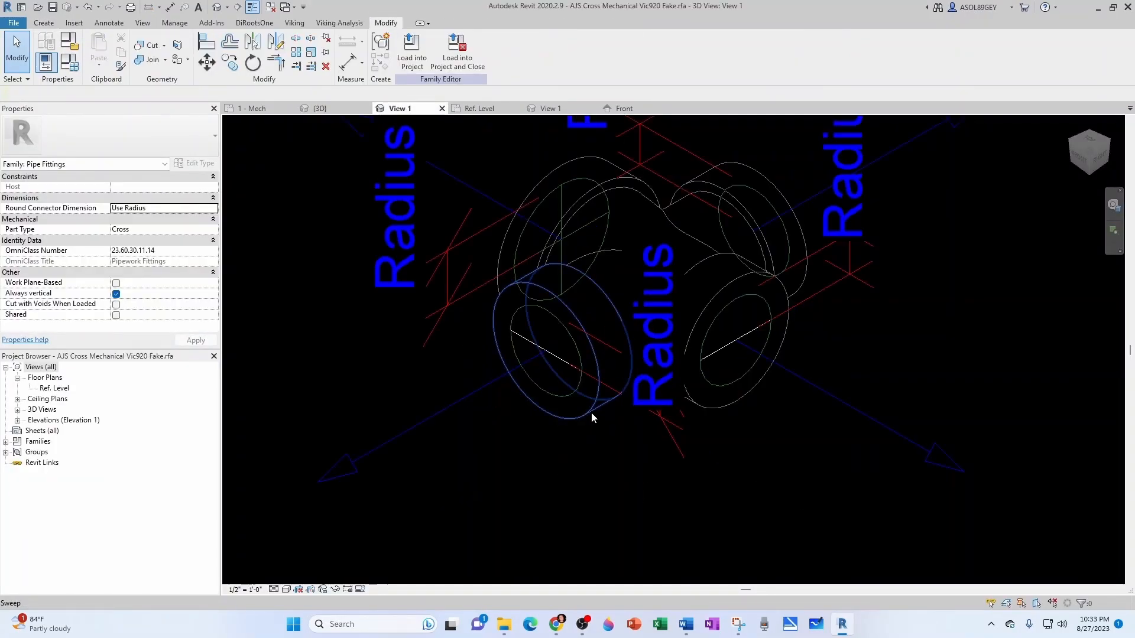
{"action": "left_click", "coordinate": [592, 417]}
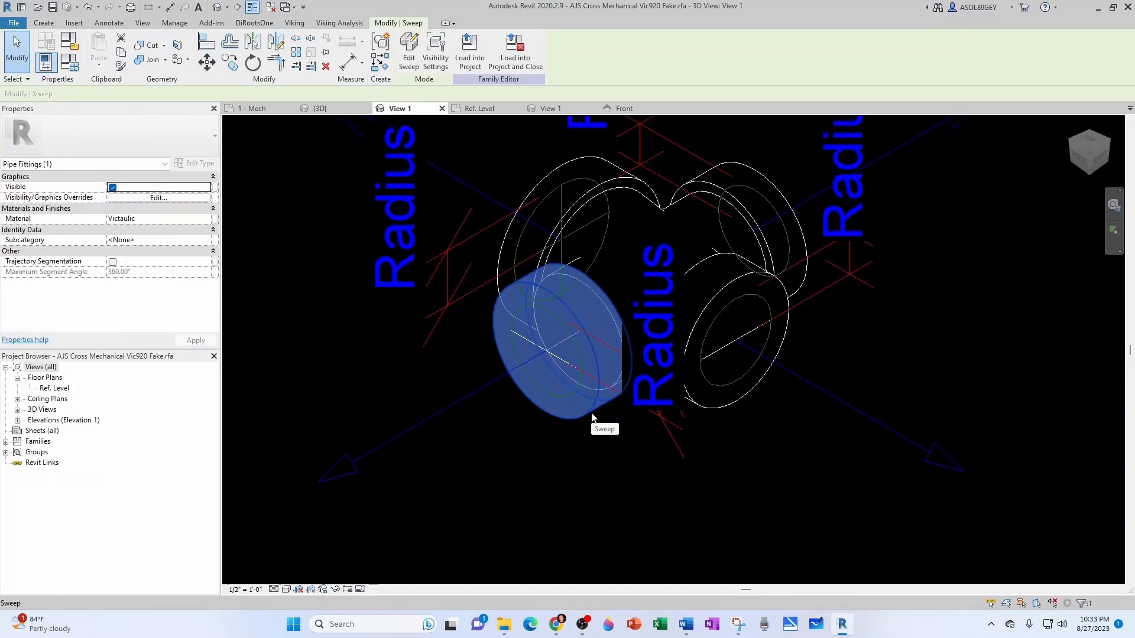
{"action": "left_click", "coordinate": [408, 50]}
{"action": "scroll", "coordinate": [471, 416], "scroll_direction": "up", "scroll_amount": 4}
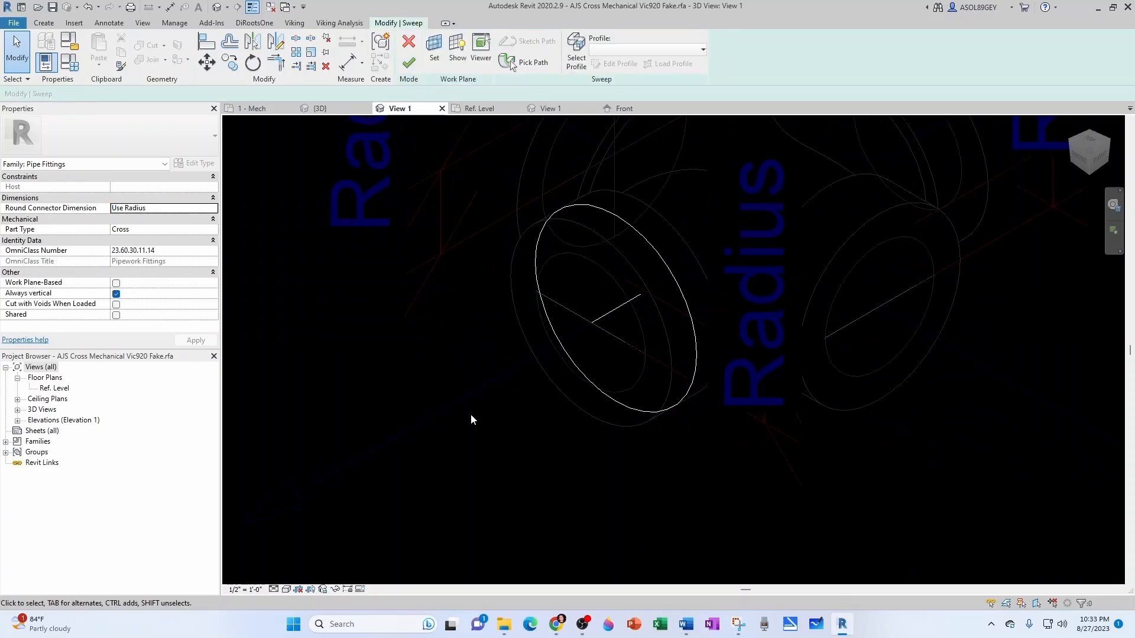
{"action": "left_click", "coordinate": [577, 59]}
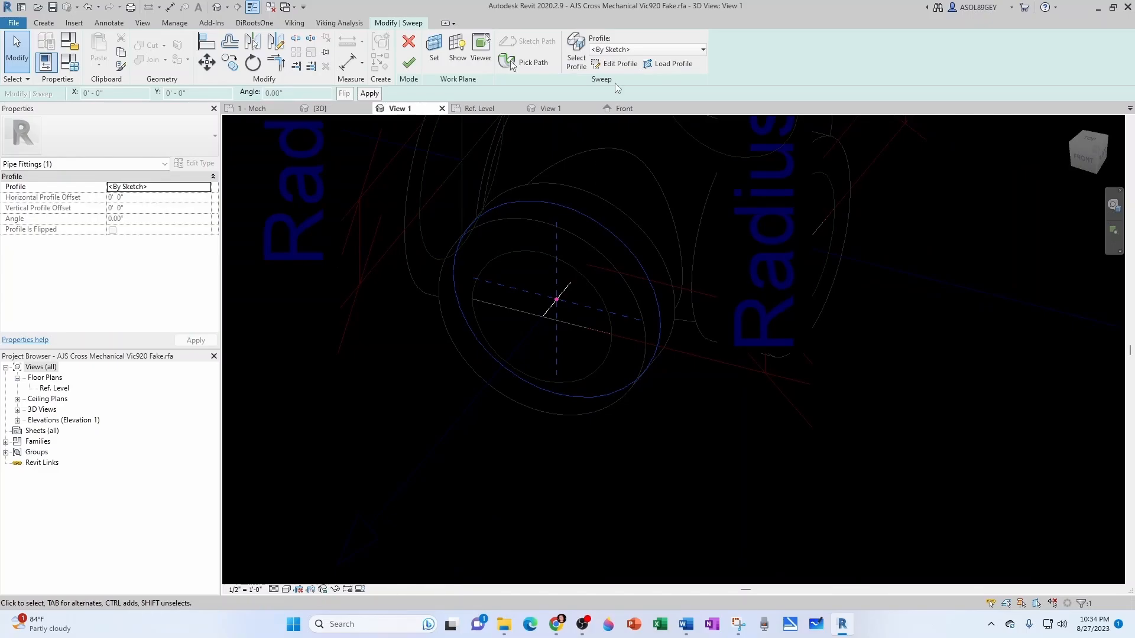
{"action": "left_click", "coordinate": [618, 65]}
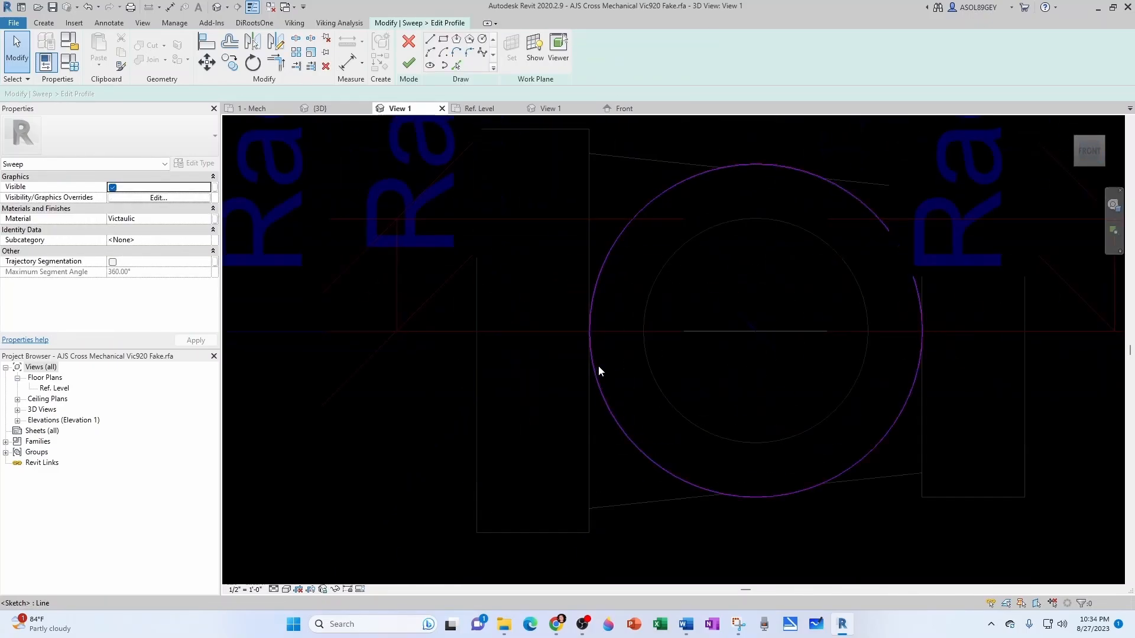
- Sketch half an ear on the profile circle's left side: a horizontal line about 1/2" long outward, then a vertical line down to the centerline
{"action": "left_click", "coordinate": [431, 41]}
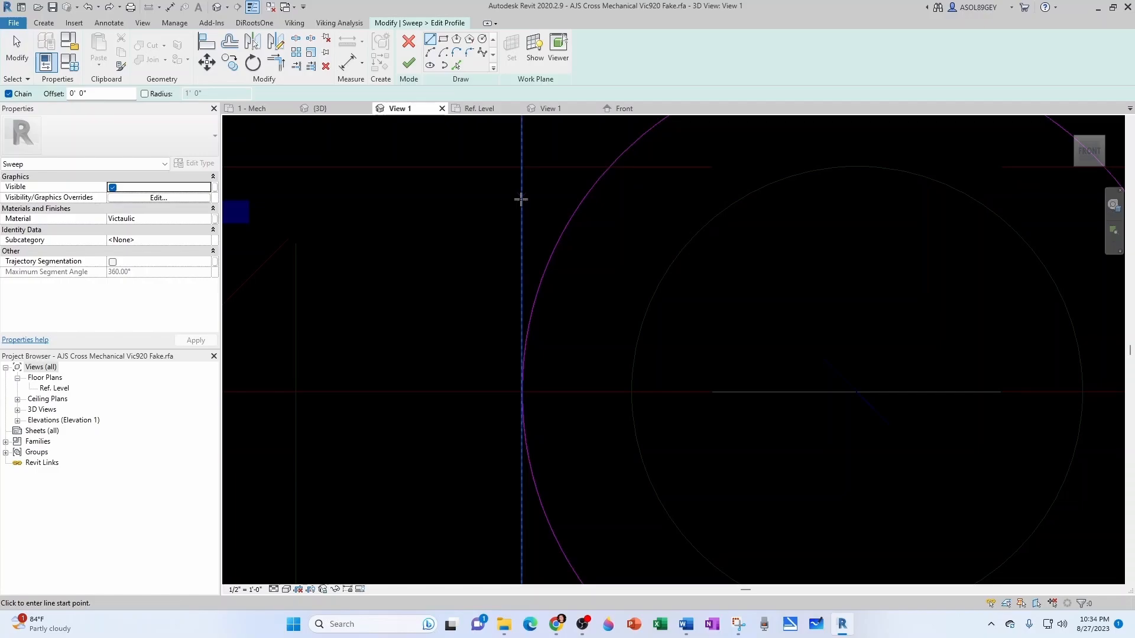
{"action": "left_click", "coordinate": [543, 270]}
{"action": "left_click", "coordinate": [394, 270]}
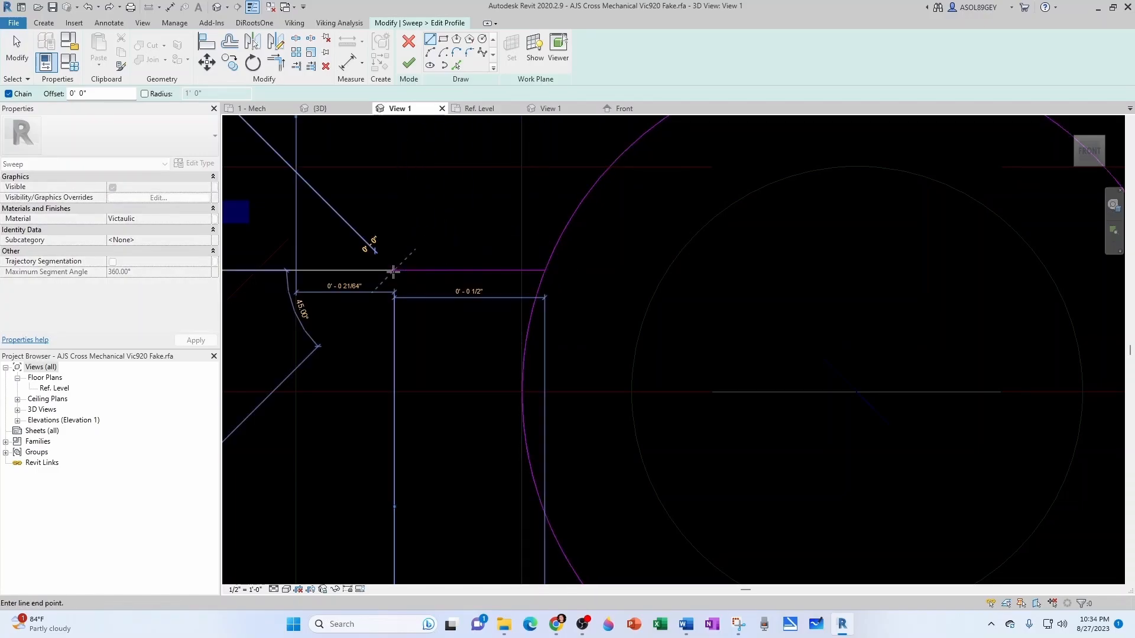
{"action": "left_click", "coordinate": [394, 392]}
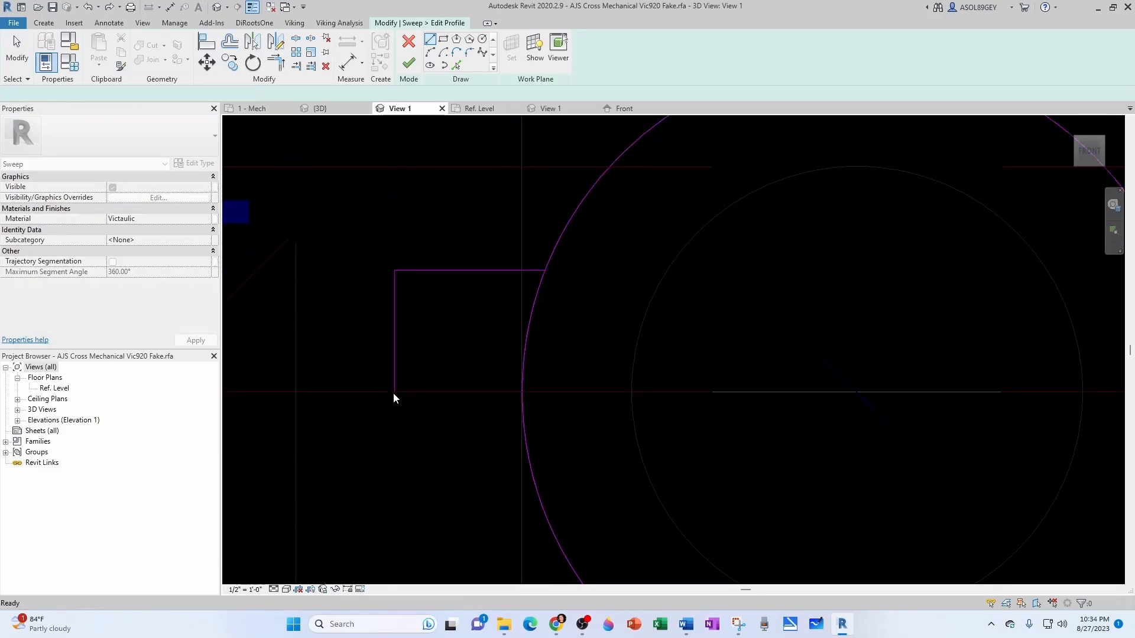
{"action": "key", "text": "Escape"}
{"action": "key", "text": "Escape"}
- Mirror the two ear lines about the horizontal centerline to complete the rectangular ear outline
{"action": "left_click", "coordinate": [499, 271]}
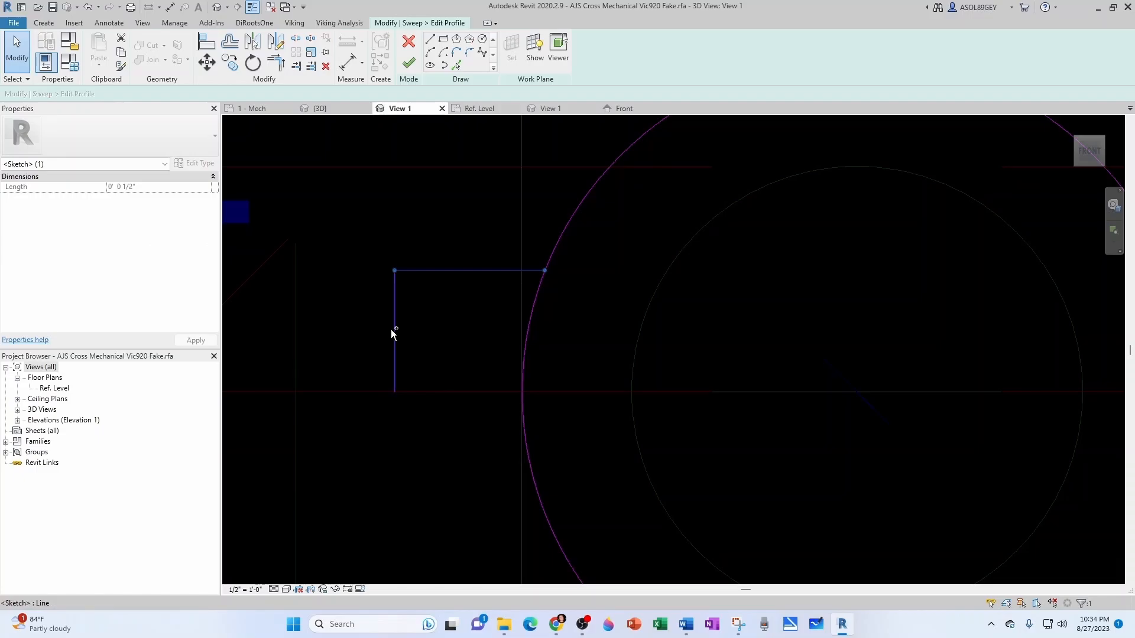
{"action": "left_click", "coordinate": [393, 329], "text": "ctrl"}
{"action": "left_click", "coordinate": [276, 51]}
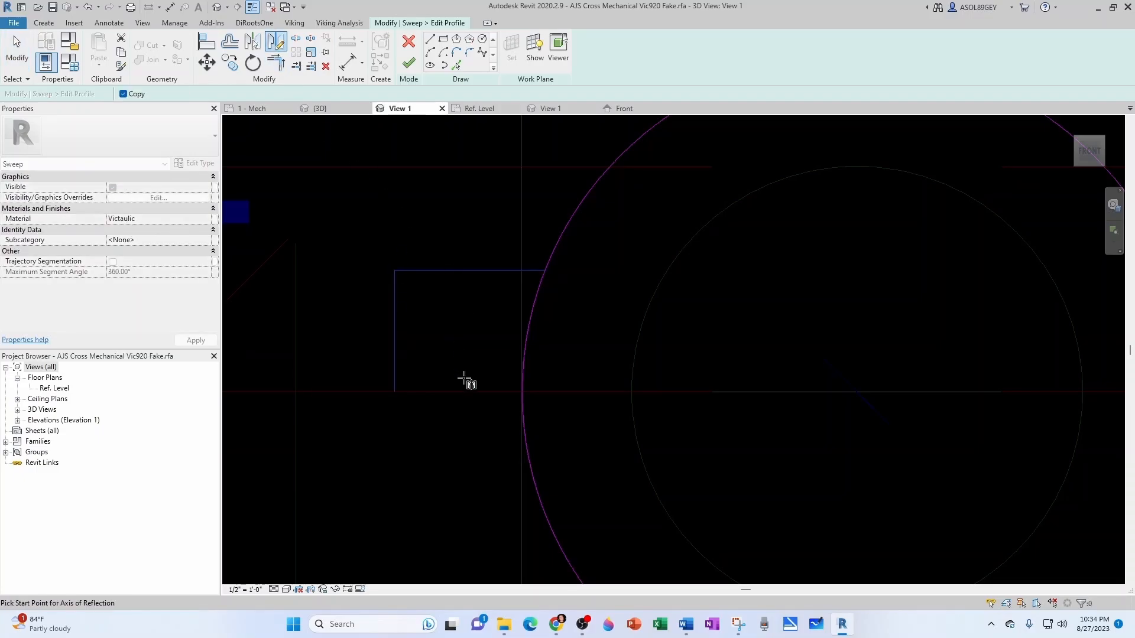
{"action": "left_click", "coordinate": [440, 392]}
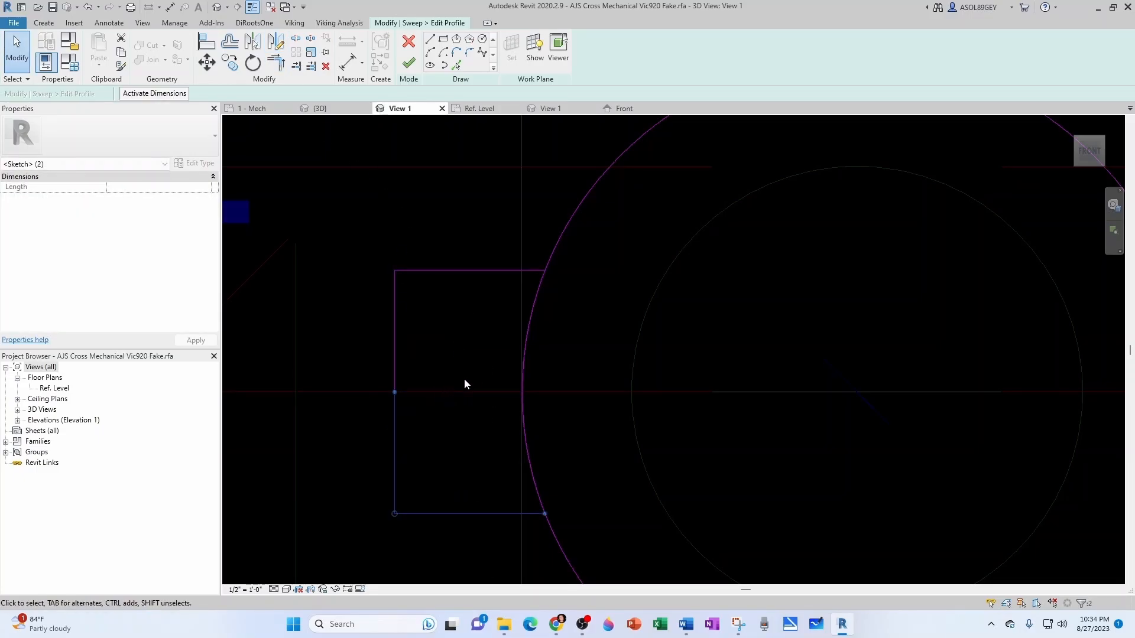
- Split the profile circle where it meets the left ear's upper and lower lines, and delete the arc between them
{"action": "scroll", "coordinate": [571, 282], "scroll_direction": "up", "scroll_amount": 2}
{"action": "key", "text": "s"}
{"action": "key", "text": "l"}
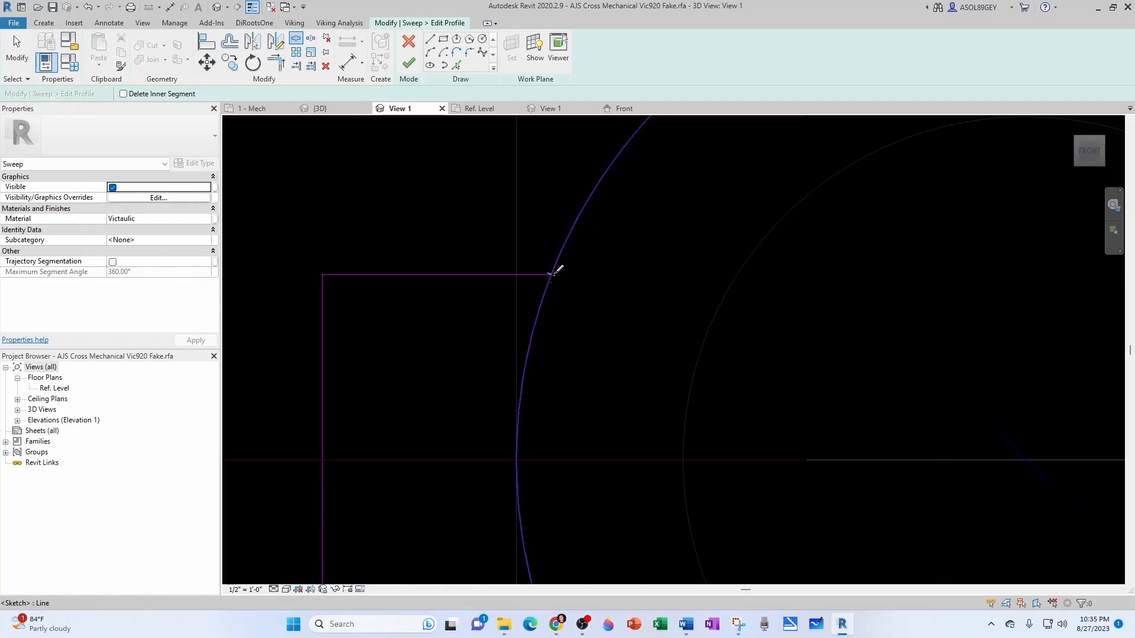
{"action": "scroll", "coordinate": [562, 291], "scroll_direction": "down", "scroll_amount": 2}
{"action": "scroll", "coordinate": [559, 453], "scroll_direction": "up", "scroll_amount": 2}
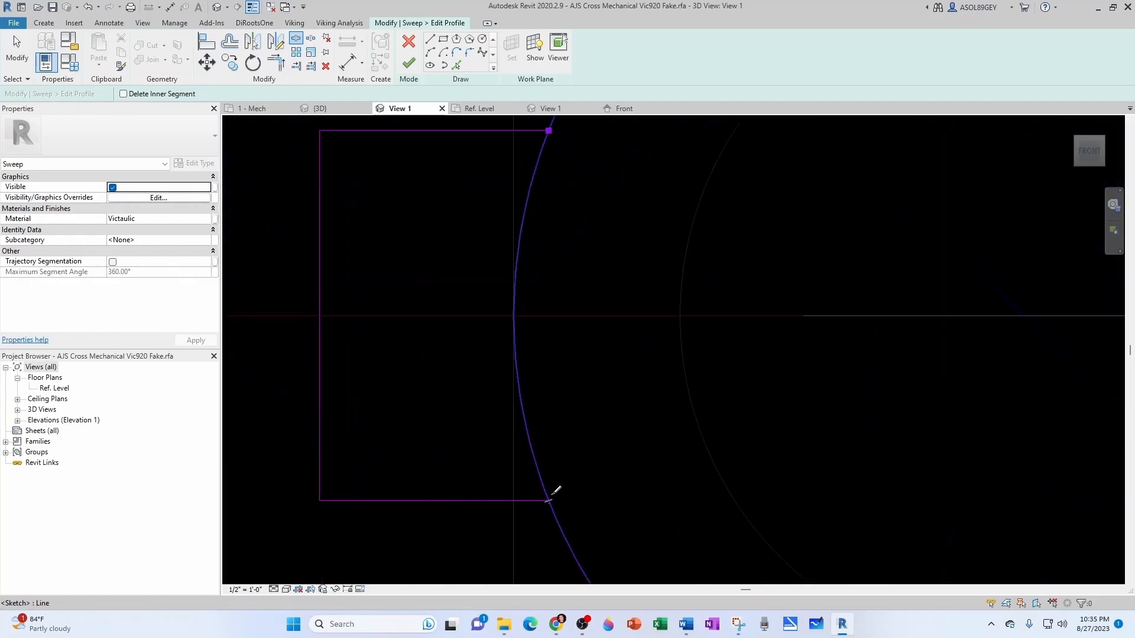
{"action": "key", "text": "Escape"}
{"action": "left_click", "coordinate": [516, 308]}
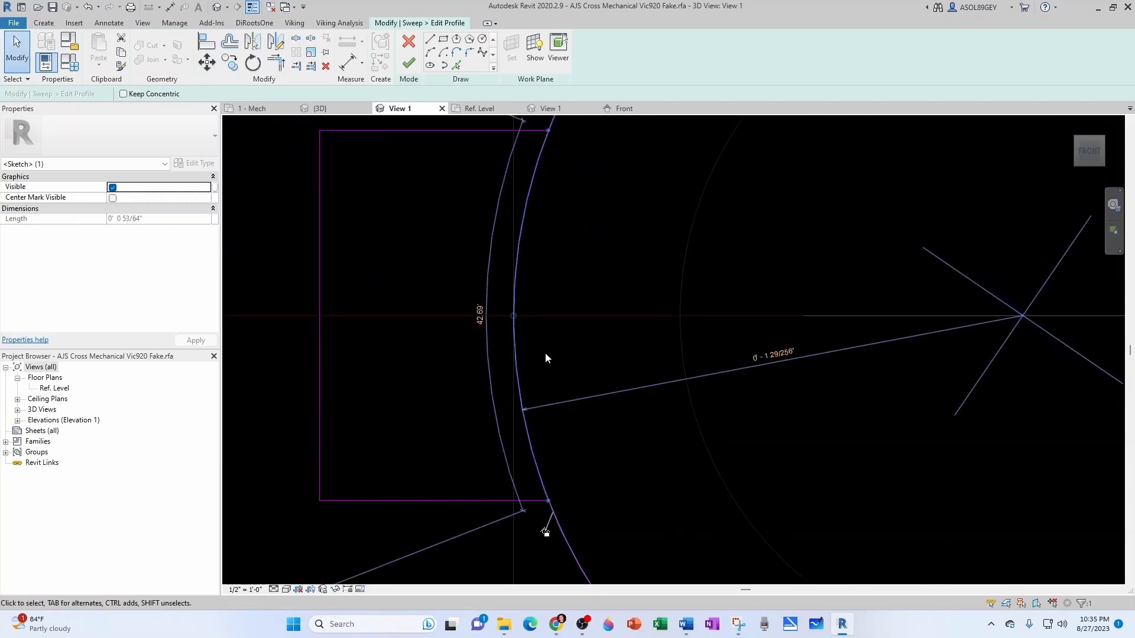
{"action": "scroll", "coordinate": [545, 352], "scroll_direction": "down", "scroll_amount": 2}
{"action": "key", "text": "Delete"}
{"action": "scroll", "coordinate": [545, 352], "scroll_direction": "down", "scroll_amount": 1}
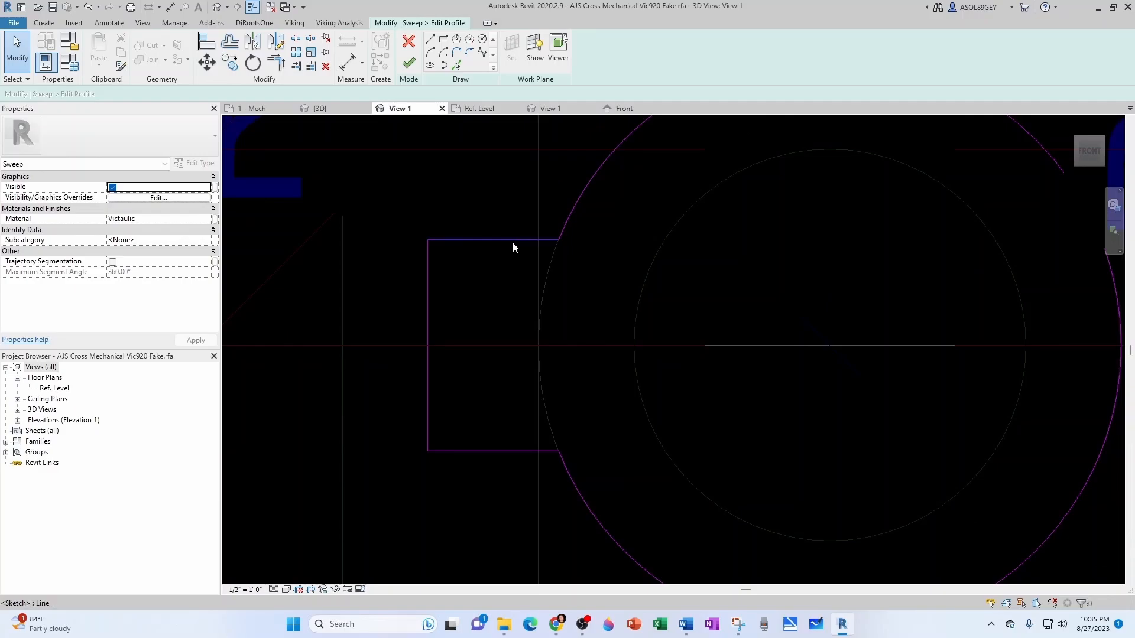
- Mirror the four left ear lines to the circle's opposite side about a vertical axis through its center
{"action": "left_click", "coordinate": [513, 241]}
{"action": "left_click", "coordinate": [430, 287]}
{"action": "left_click", "coordinate": [429, 396], "text": "ctrl"}
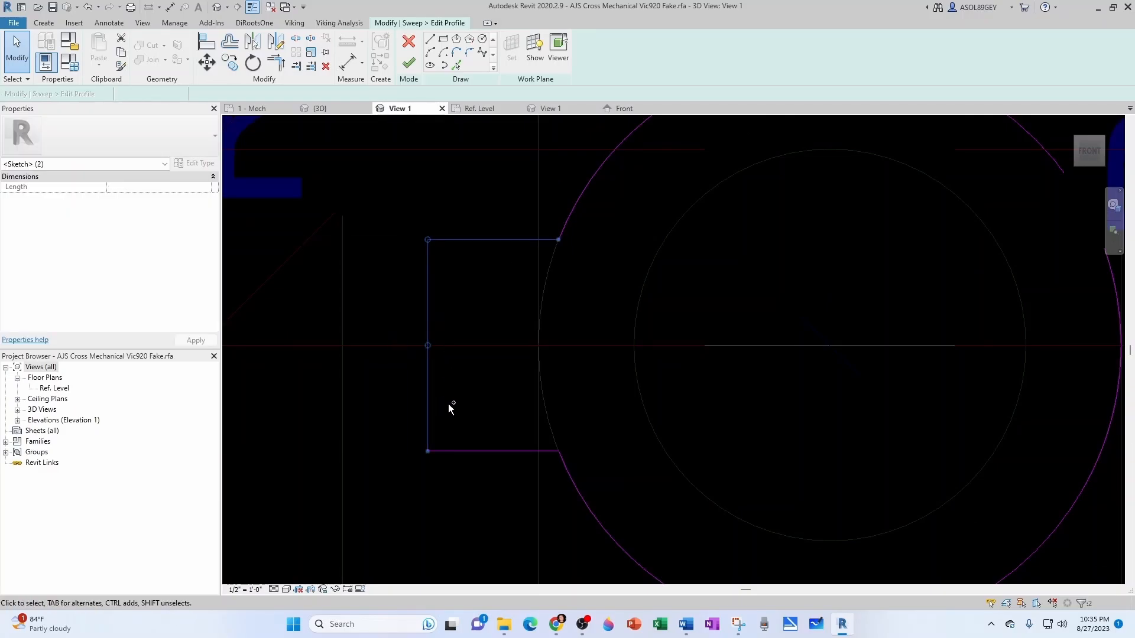
{"action": "left_click", "coordinate": [463, 451], "text": "ctrl"}
{"action": "scroll", "coordinate": [519, 424], "scroll_direction": "down", "scroll_amount": 3}
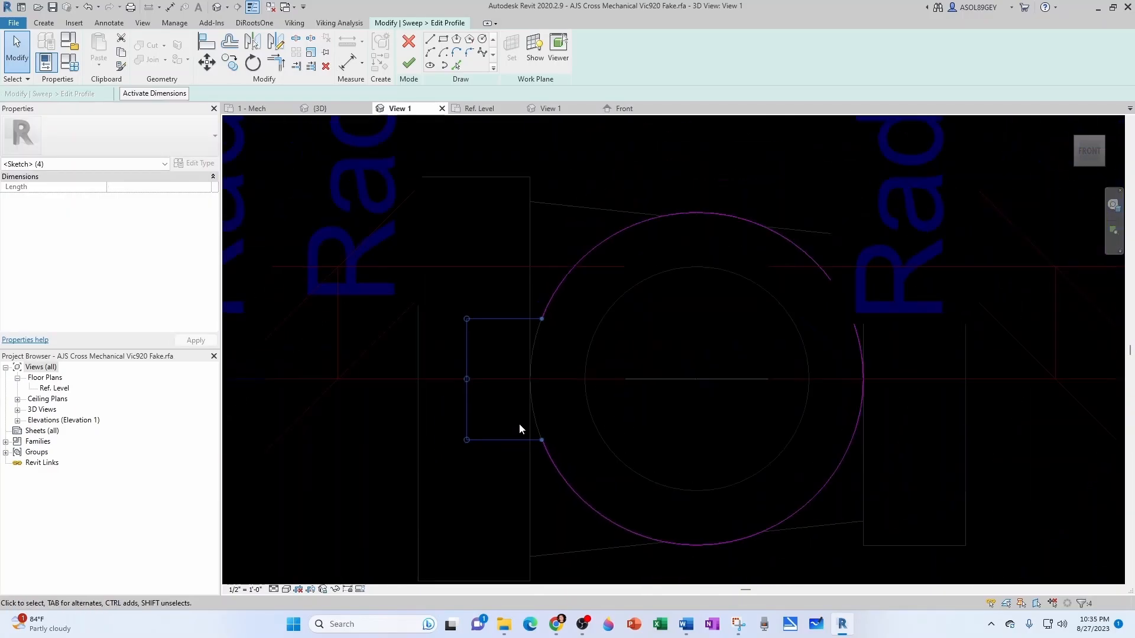
{"action": "left_click", "coordinate": [275, 43]}
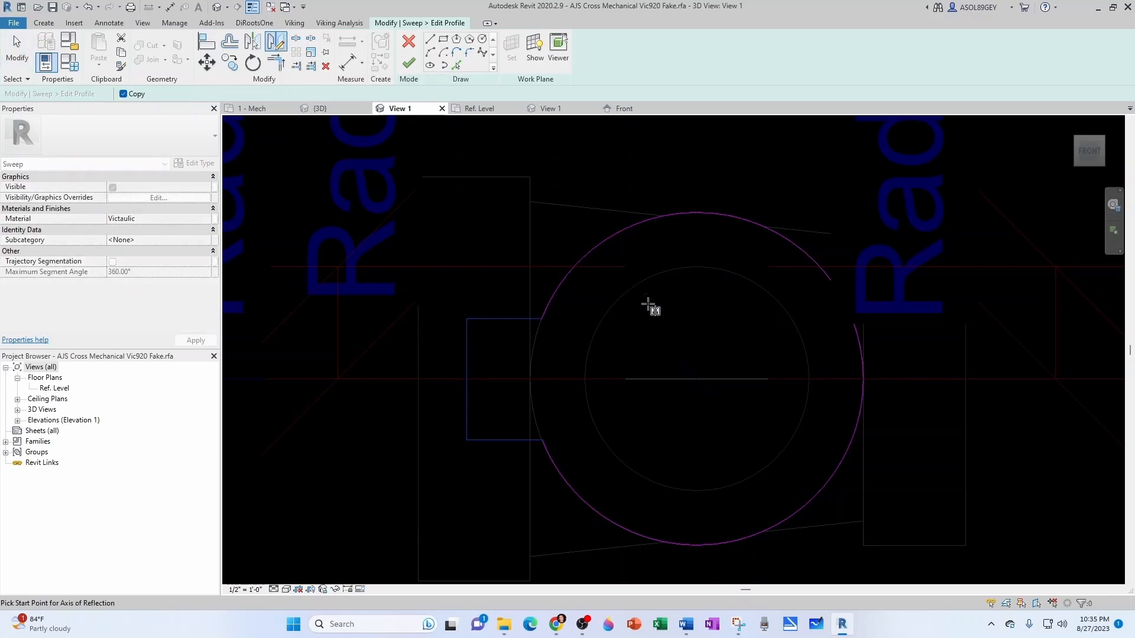
{"action": "scroll", "coordinate": [707, 387], "scroll_direction": "up", "scroll_amount": 3}
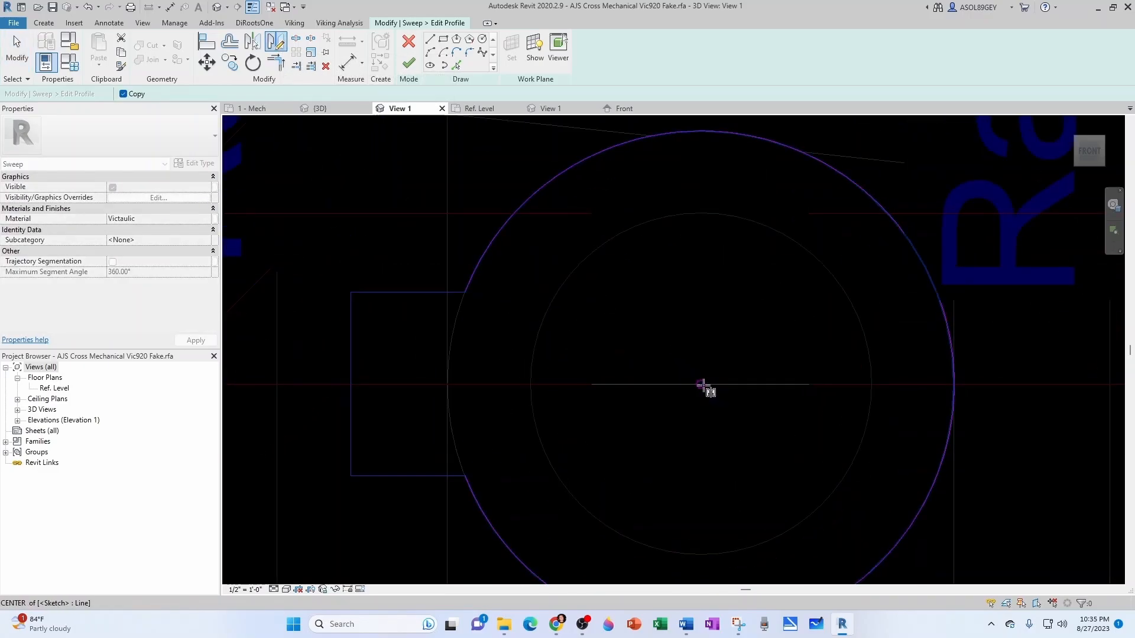
{"action": "left_click", "coordinate": [703, 385]}
{"action": "left_click", "coordinate": [699, 278]}
{"action": "scroll", "coordinate": [672, 322], "scroll_direction": "down", "scroll_amount": 2}
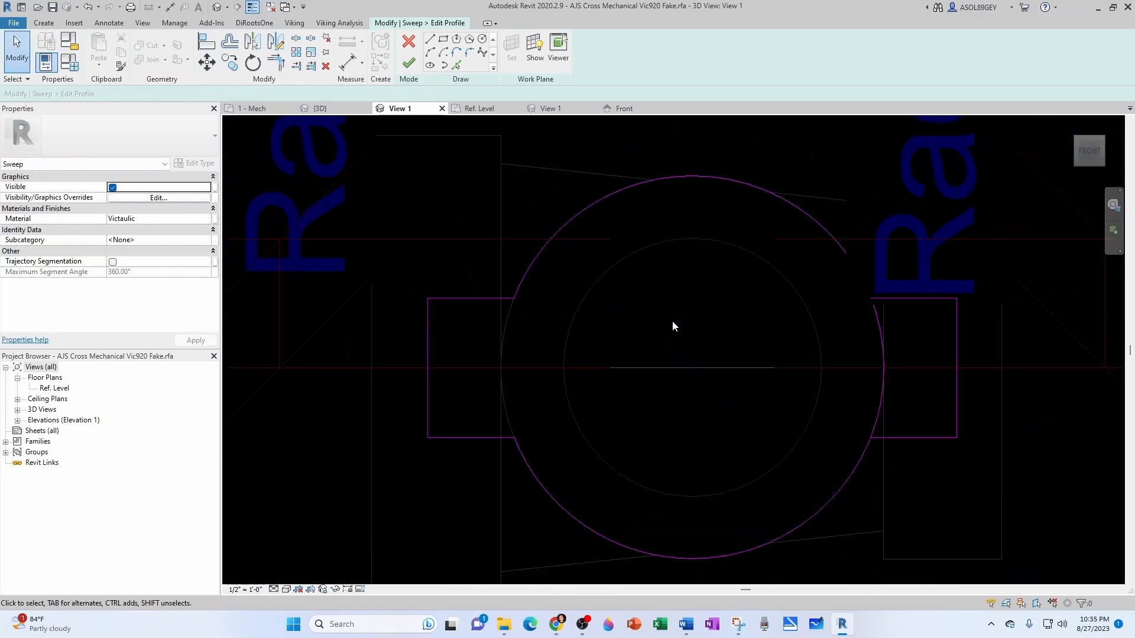
- Split the profile circle at both intersections with the right ear and delete the arc inside that ear
{"action": "scroll", "coordinate": [618, 352], "scroll_direction": "up", "scroll_amount": 4}
{"action": "scroll", "coordinate": [618, 353], "scroll_direction": "up", "scroll_amount": 3}
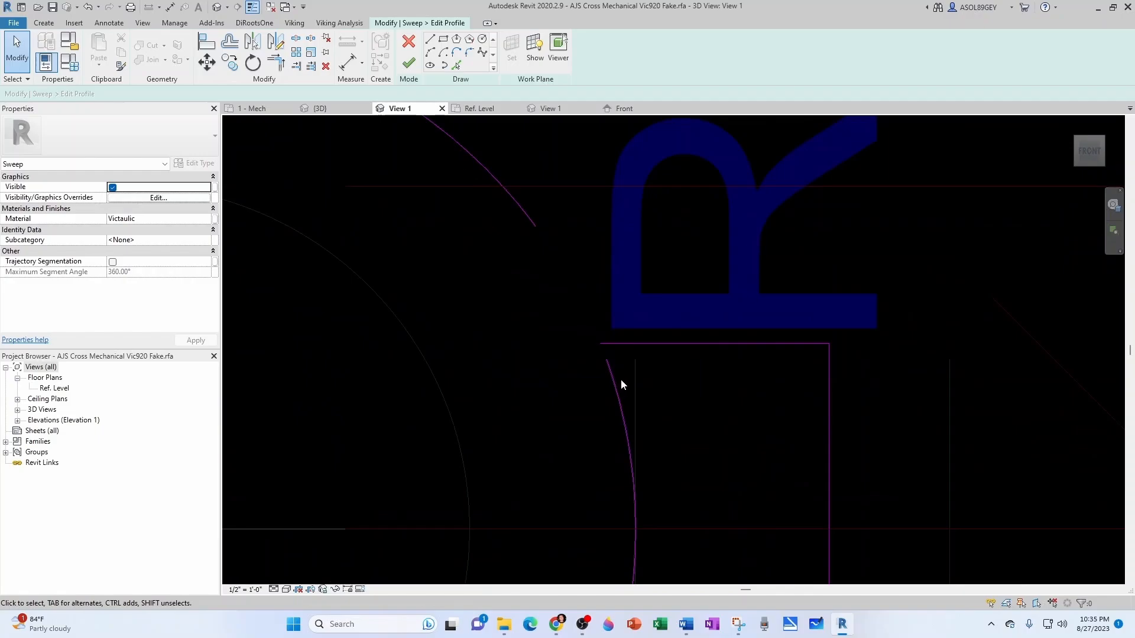
{"action": "key", "text": "s"}
{"action": "key", "text": "l"}
{"action": "scroll", "coordinate": [644, 374], "scroll_direction": "up", "scroll_amount": 1}
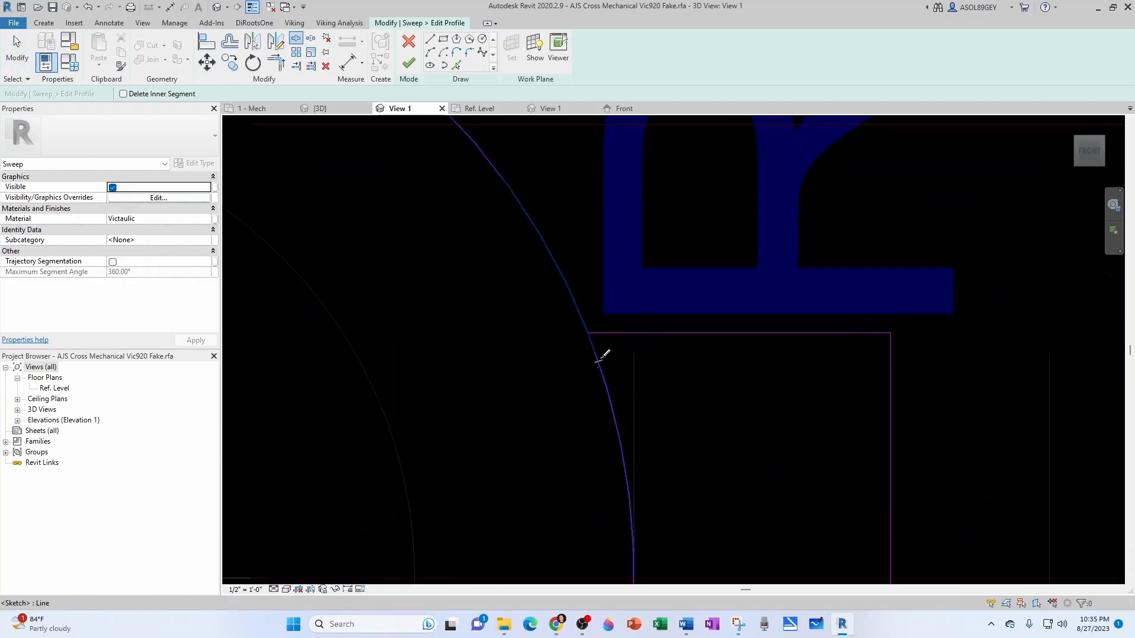
{"action": "left_click", "coordinate": [591, 331]}
{"action": "scroll", "coordinate": [594, 337], "scroll_direction": "down", "scroll_amount": 3}
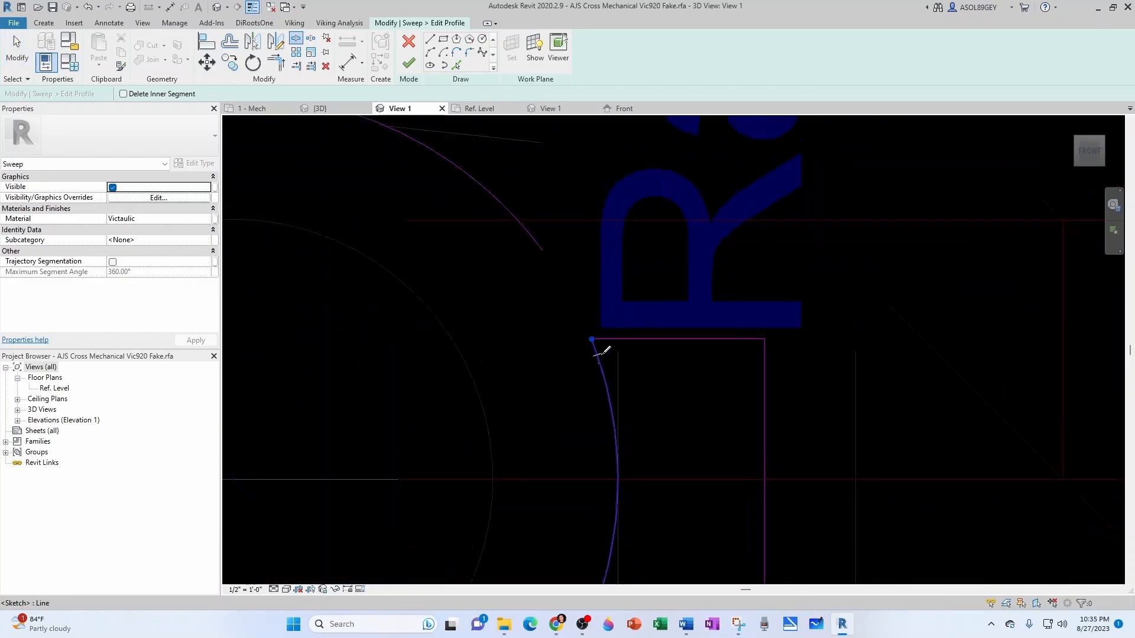
{"action": "scroll", "coordinate": [608, 461], "scroll_direction": "up", "scroll_amount": 3}
{"action": "left_click", "coordinate": [602, 504]}
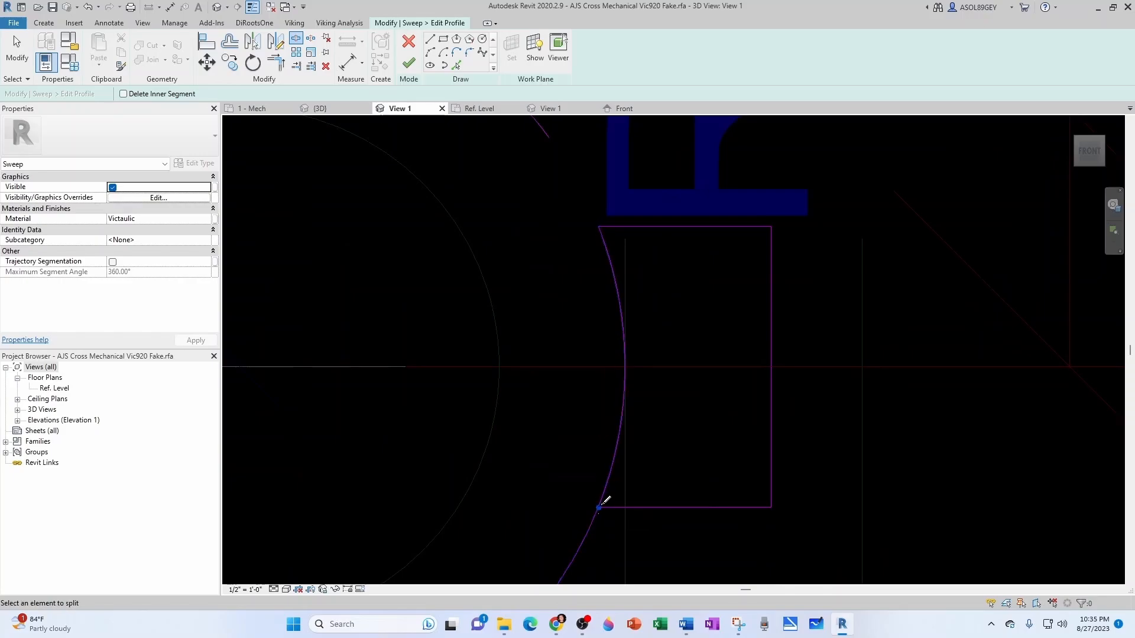
{"action": "key", "text": "Escape"}
{"action": "left_click", "coordinate": [604, 490]}
{"action": "key", "text": "Escape"}
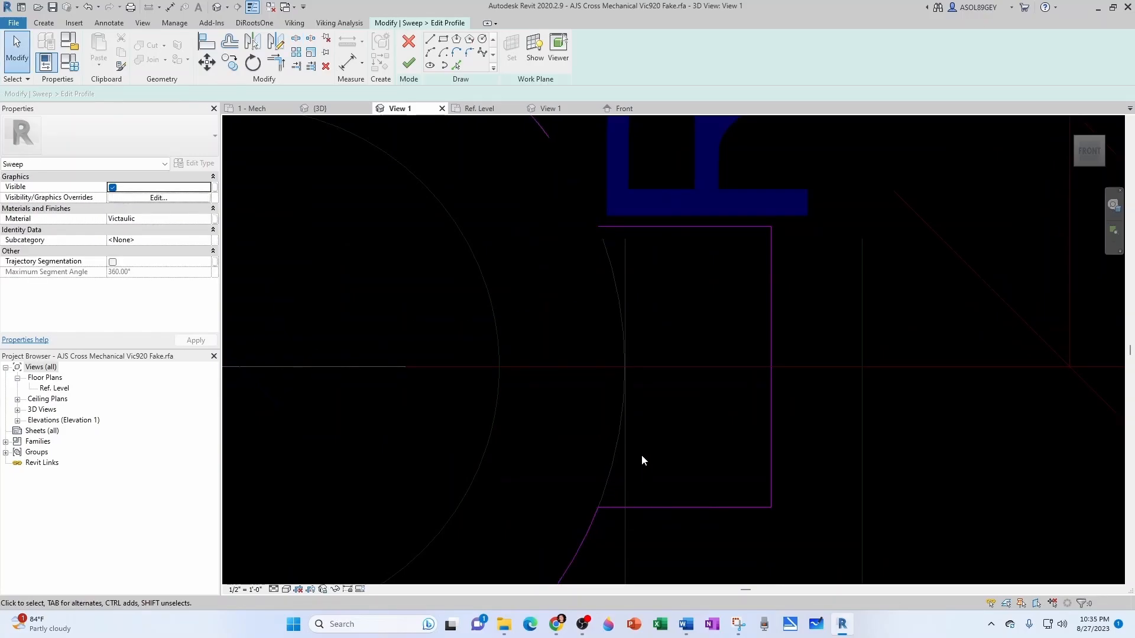
- Finish the profile sketch and the sweep, and inspect the eared collar from several 3D angles
{"action": "scroll", "coordinate": [640, 457], "scroll_direction": "down", "scroll_amount": 2}
{"action": "left_click", "coordinate": [416, 65]}
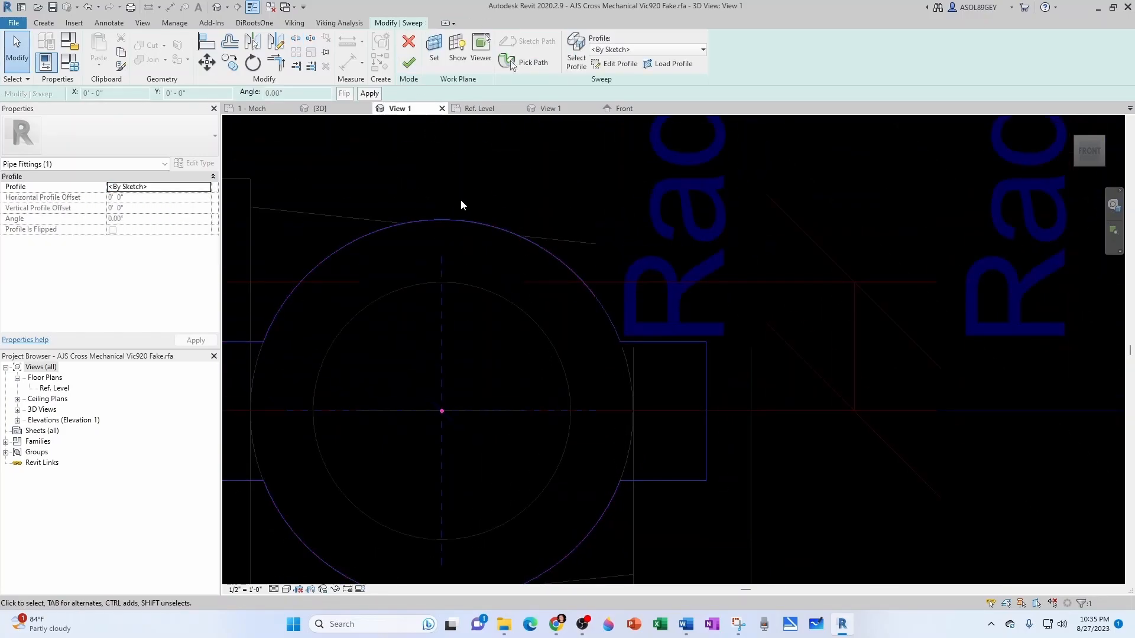
{"action": "left_click", "coordinate": [414, 66]}
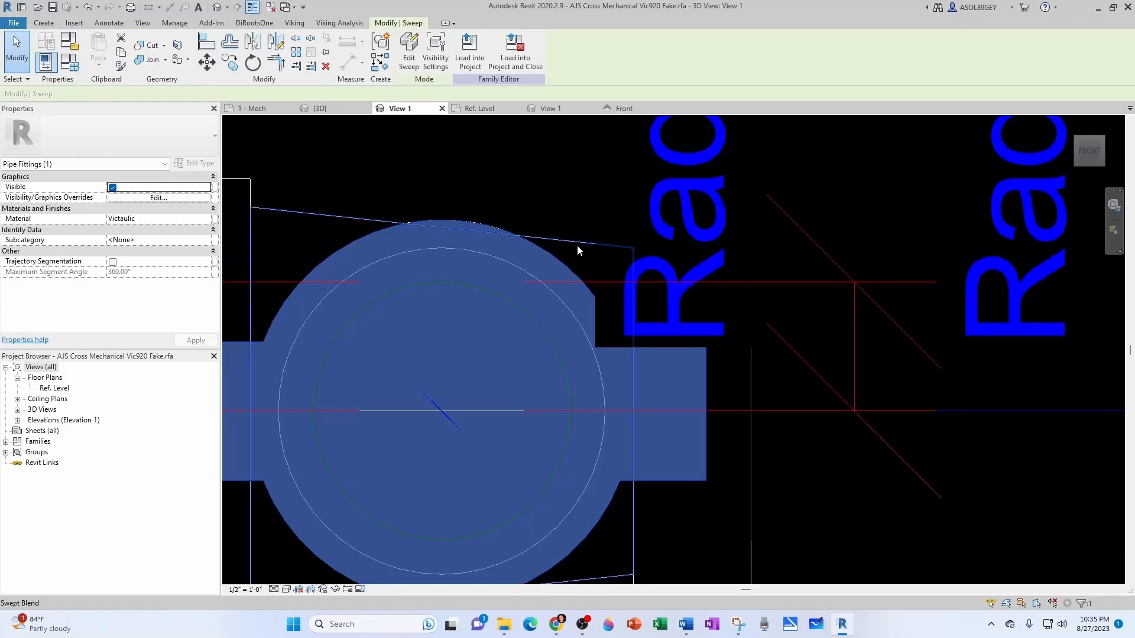
{"action": "middle_click_drag", "start_coordinate": [577, 244], "coordinate": [552, 344], "text": "shift"}
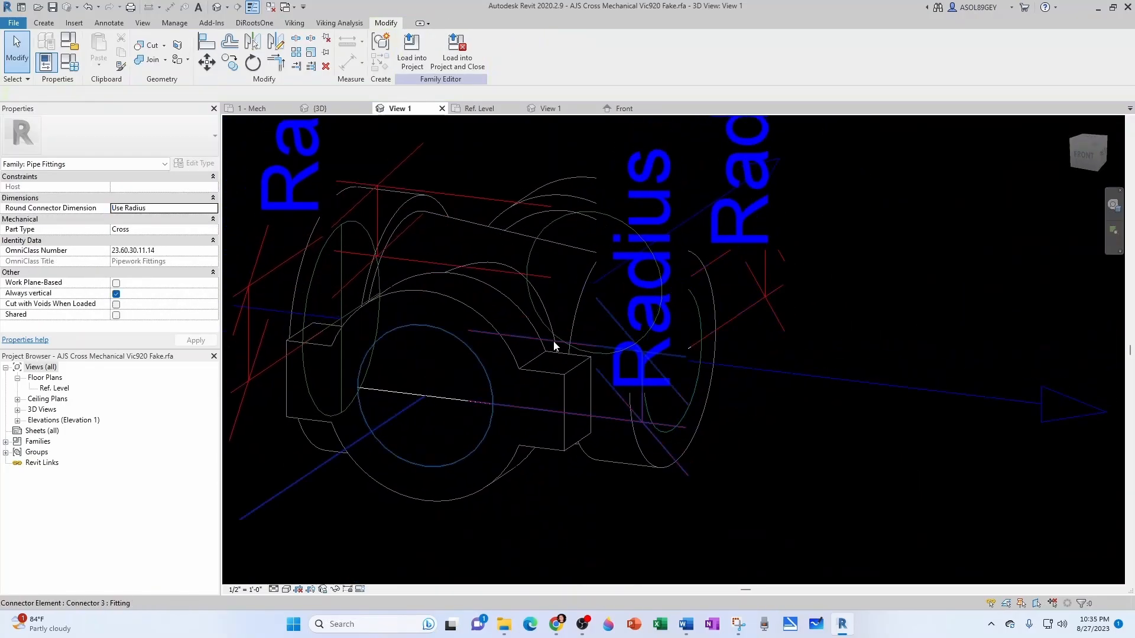
{"action": "scroll", "coordinate": [603, 393], "scroll_direction": "up", "scroll_amount": 3}
{"action": "middle_click_drag", "start_coordinate": [583, 415], "coordinate": [687, 328], "text": "shift"}
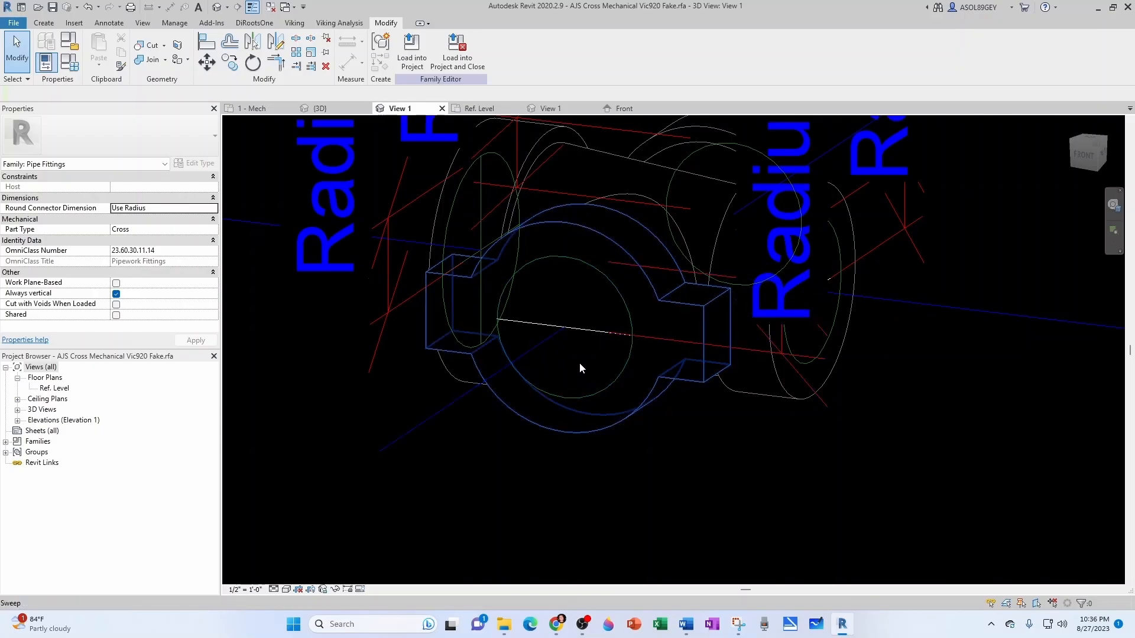
{"action": "middle_click_drag", "start_coordinate": [579, 363], "coordinate": [723, 493], "text": "shift"}
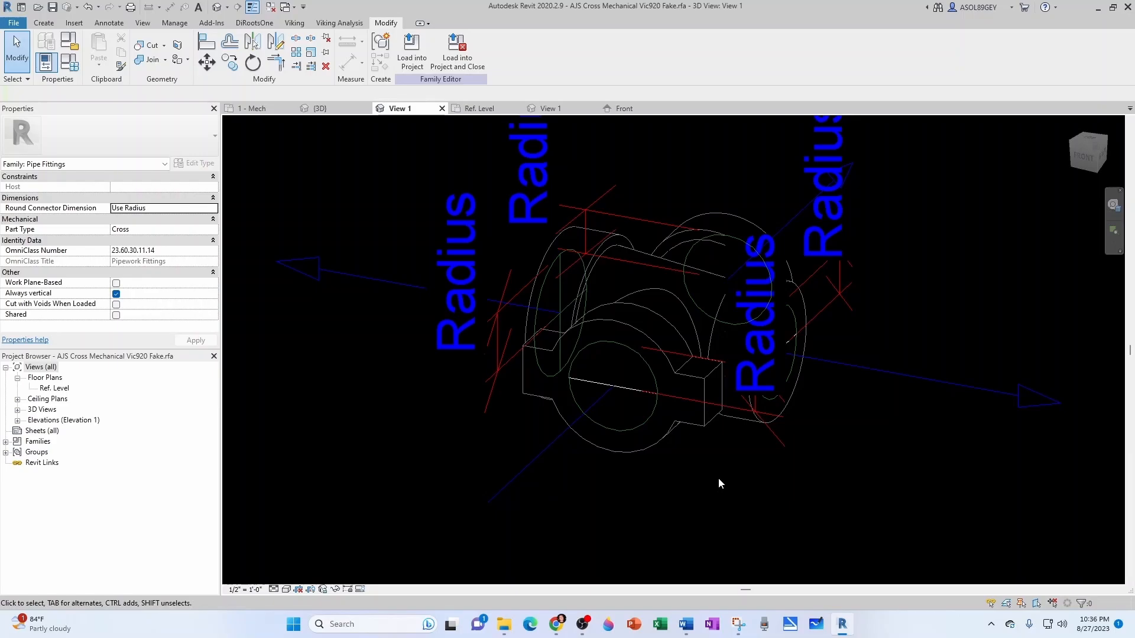